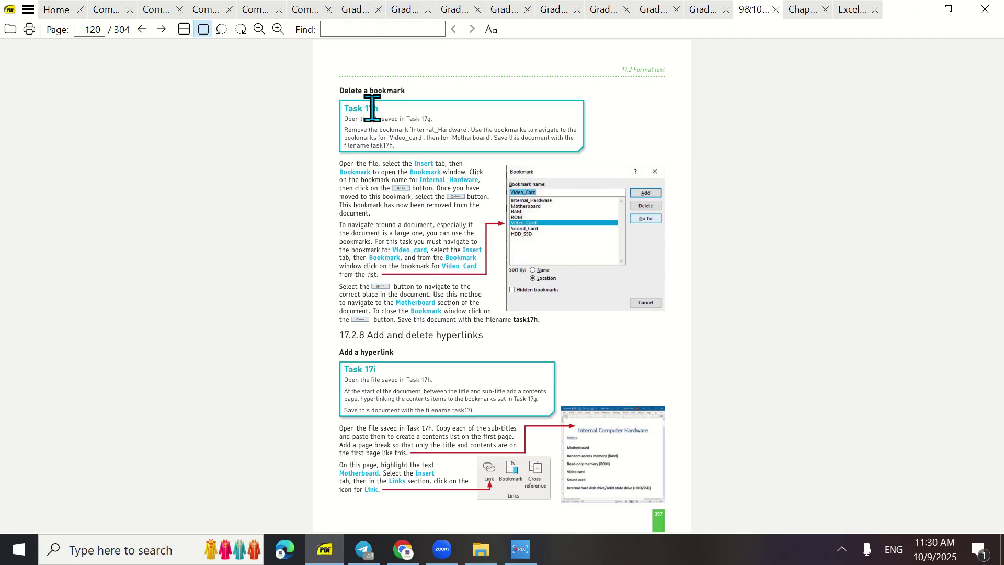
Step: Highlight the Task 17i instructions in the PDF, switch to File Explorer and open task 17g.docx from the Chapter 17-work files folder
left_click_drag(375, 367, 356, 371)
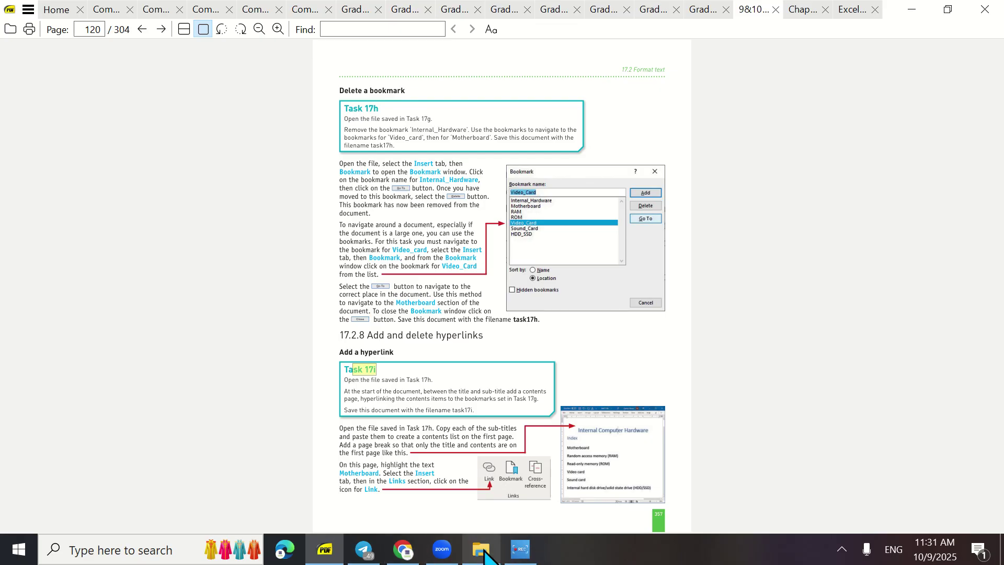
left_click_drag(428, 379, 405, 392)
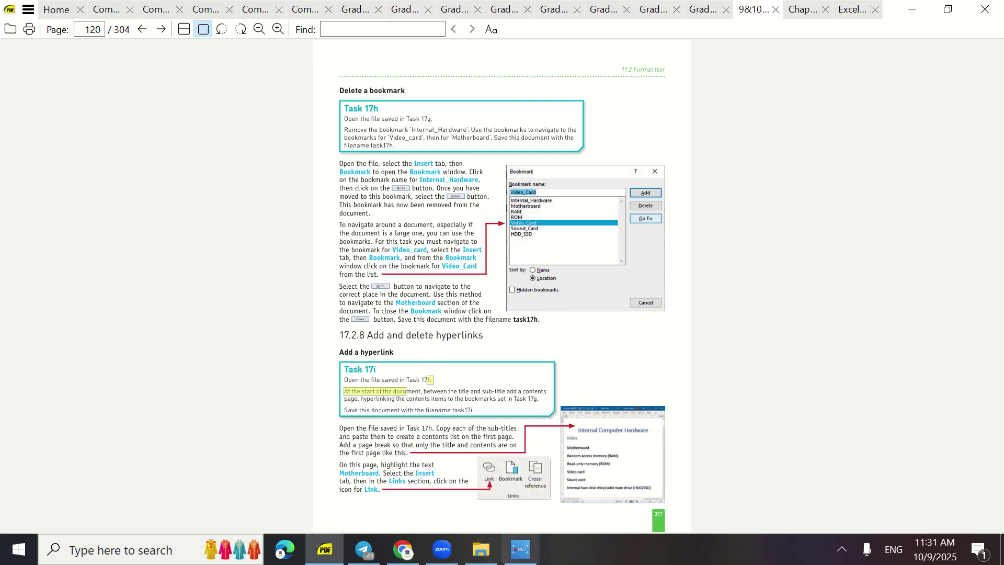
left_click(481, 549)
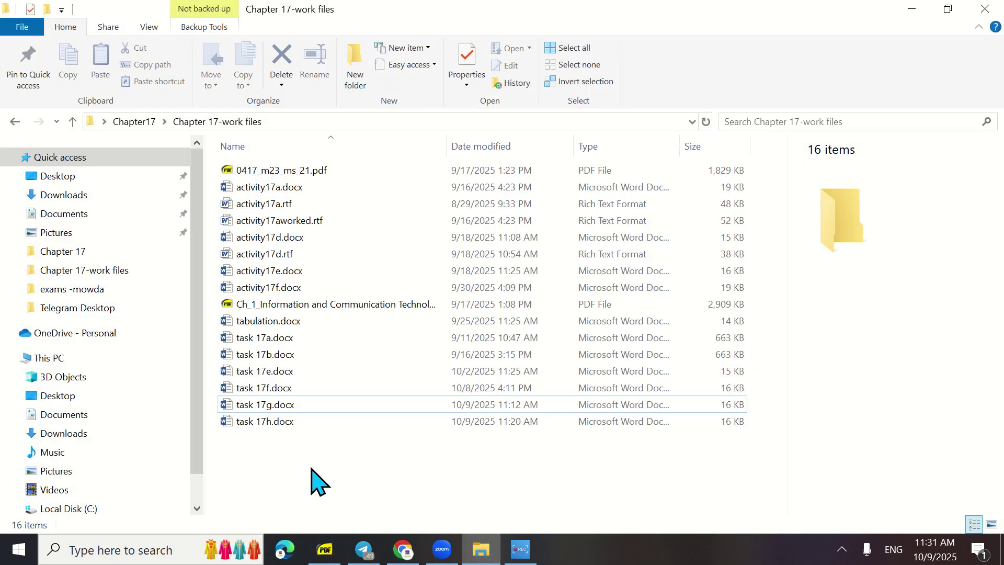
double_click(261, 405)
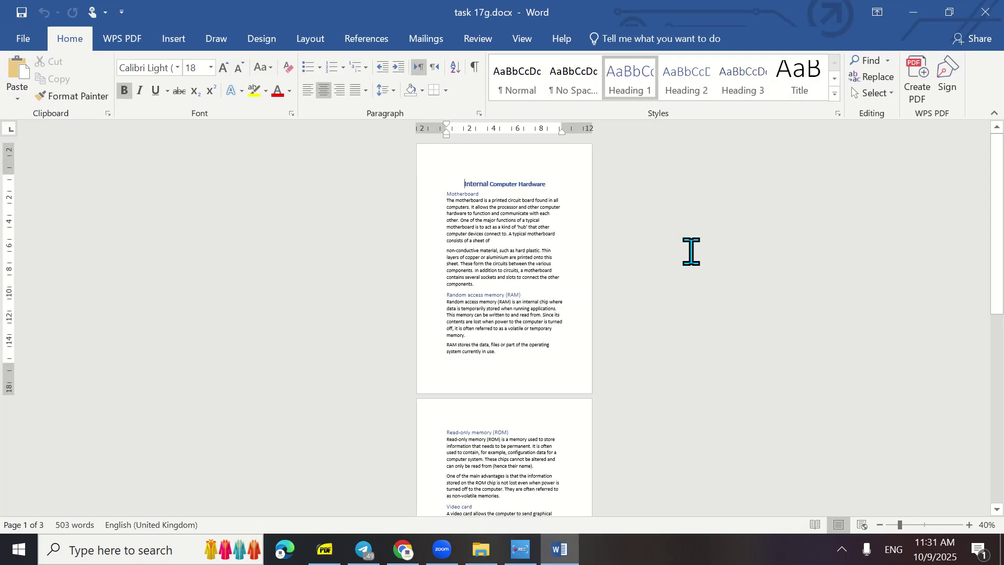
Step: Save the document as task 17H.docx in the Chapter 17-work files folder, replacing the existing file
left_click(15, 38)
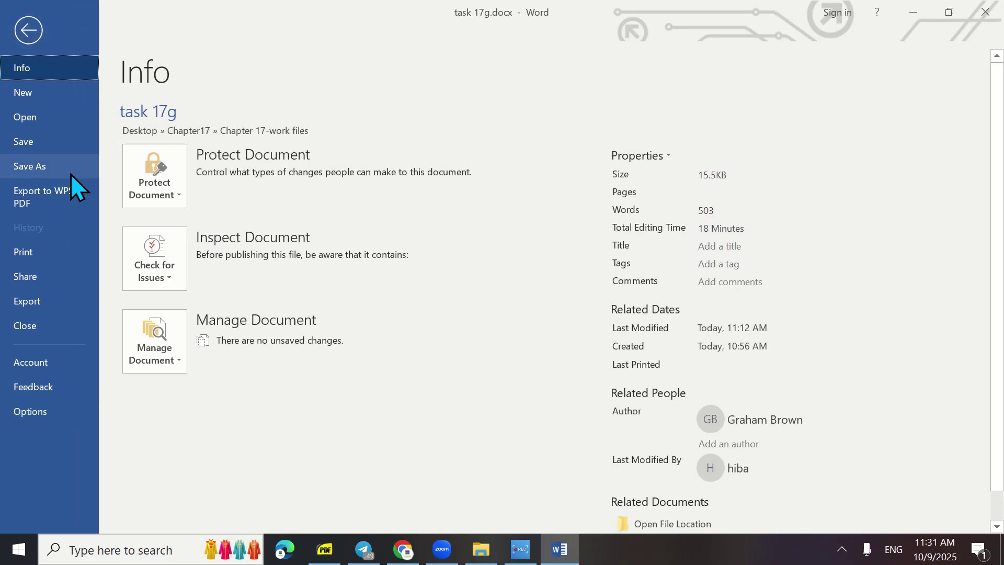
left_click(35, 166)
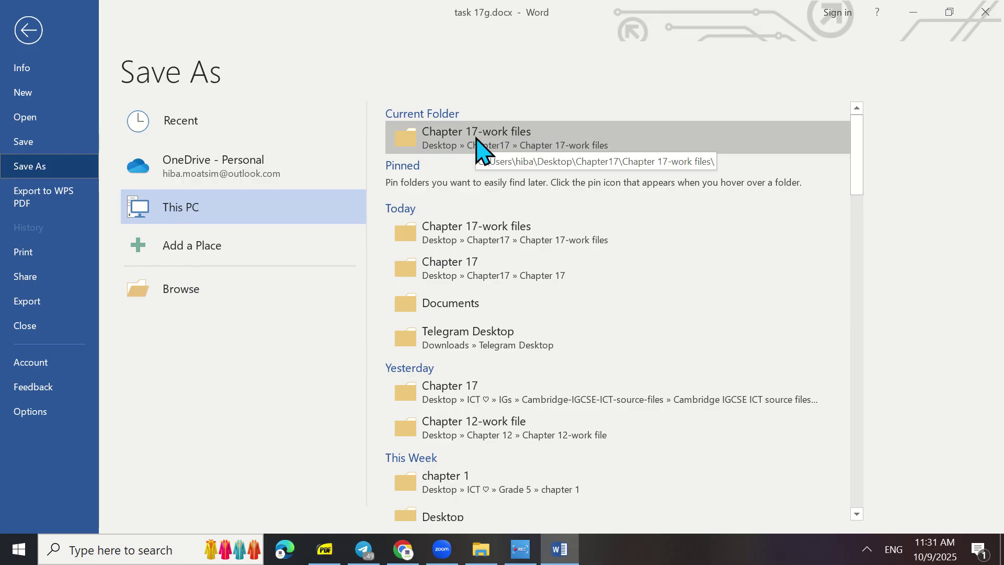
left_click(463, 149)
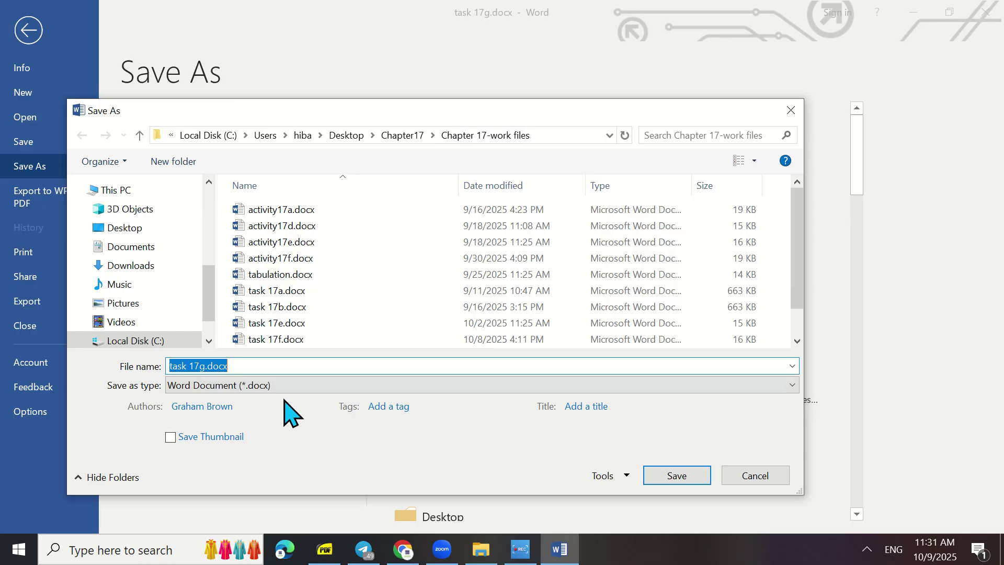
left_click(205, 366)
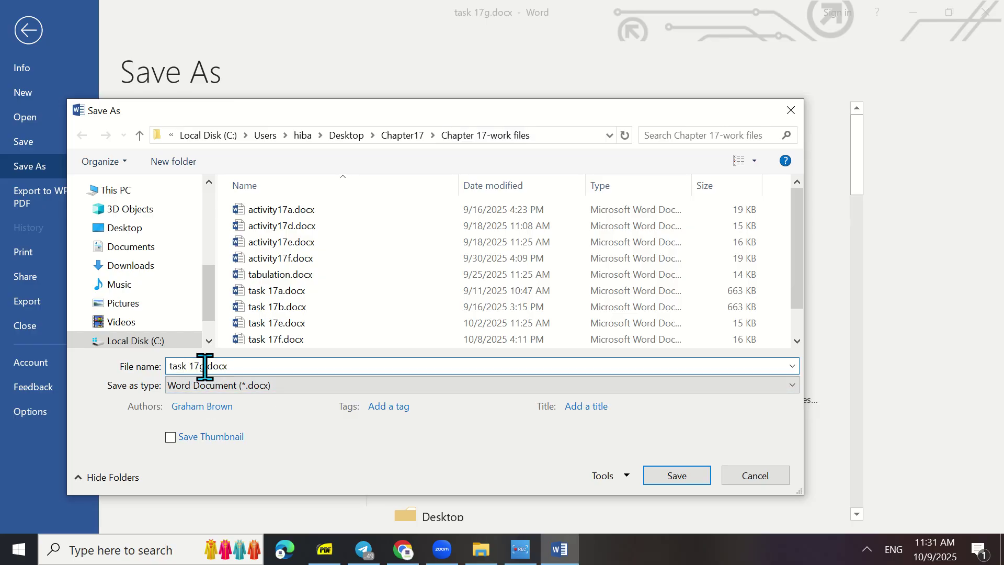
left_click_drag(202, 366, 206, 366)
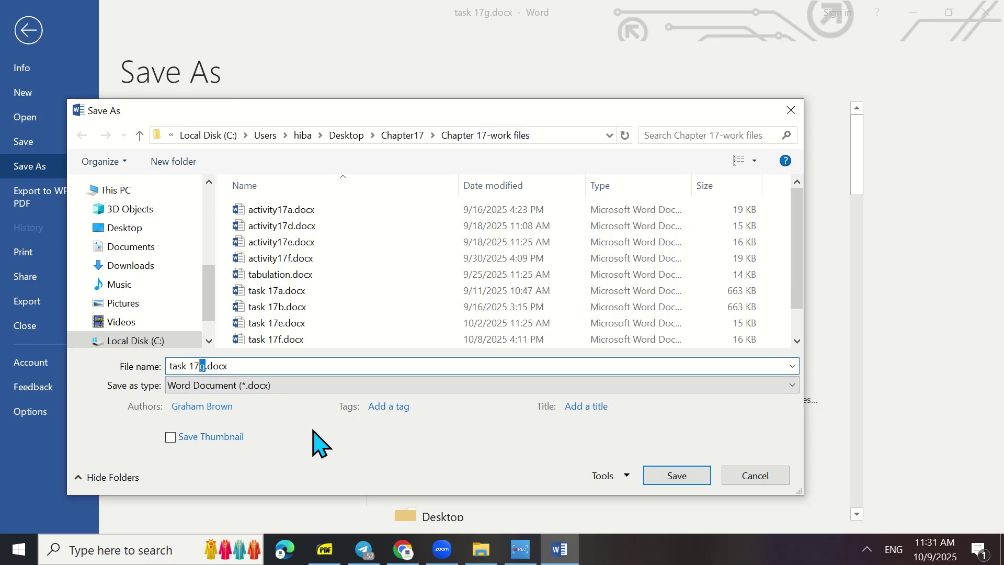
type("H")
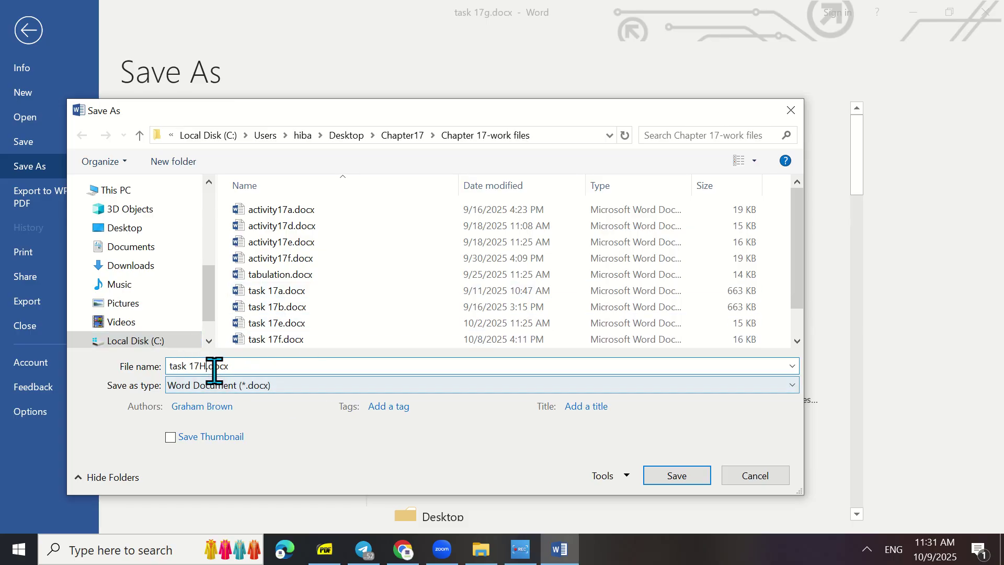
left_click(677, 476)
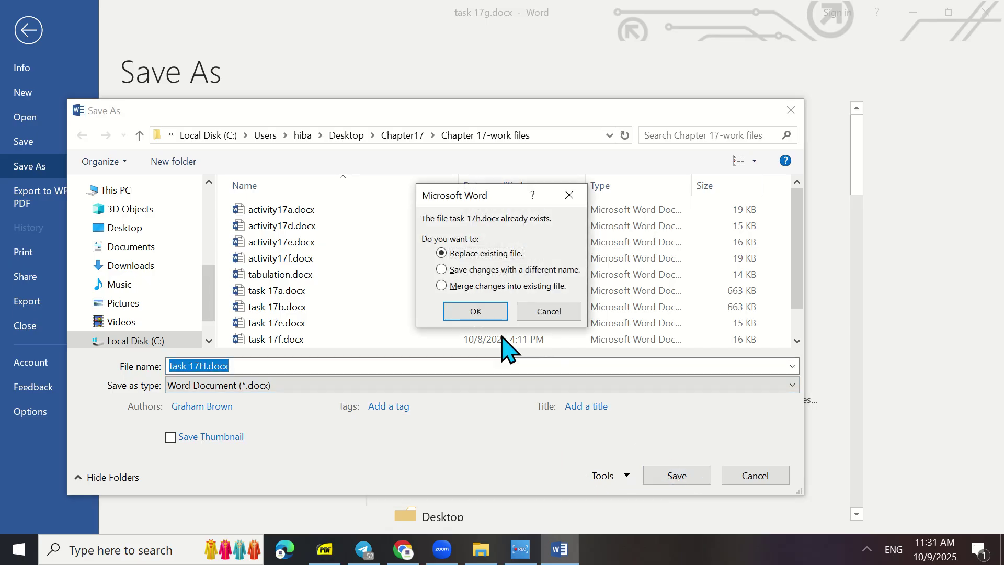
left_click(473, 310)
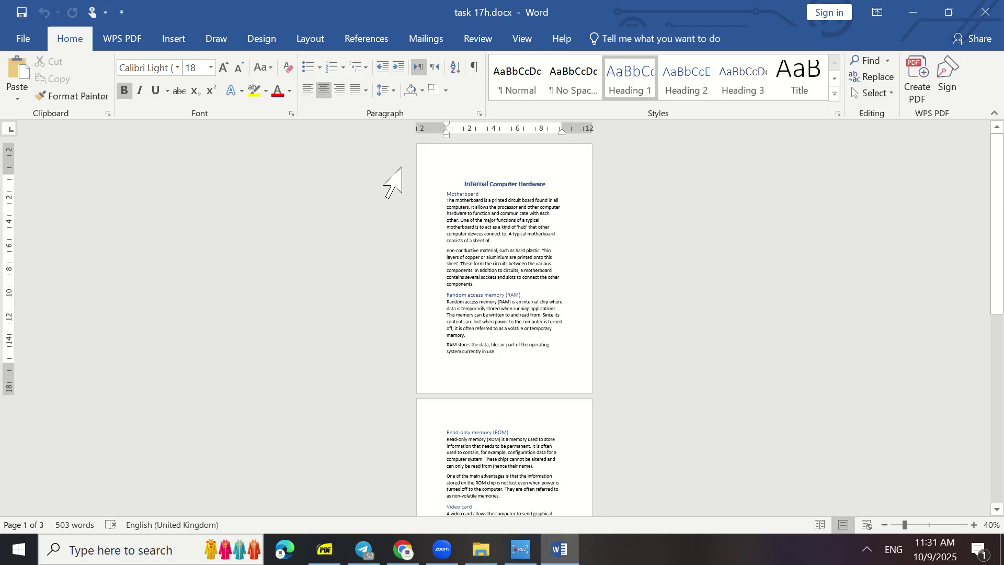
Step: Insert a page break directly after the title "Internal Computer Hardware"
left_click(974, 525)
left_click(974, 524)
left_click(974, 524)
left_click(974, 524)
left_click(974, 524)
left_click(974, 525)
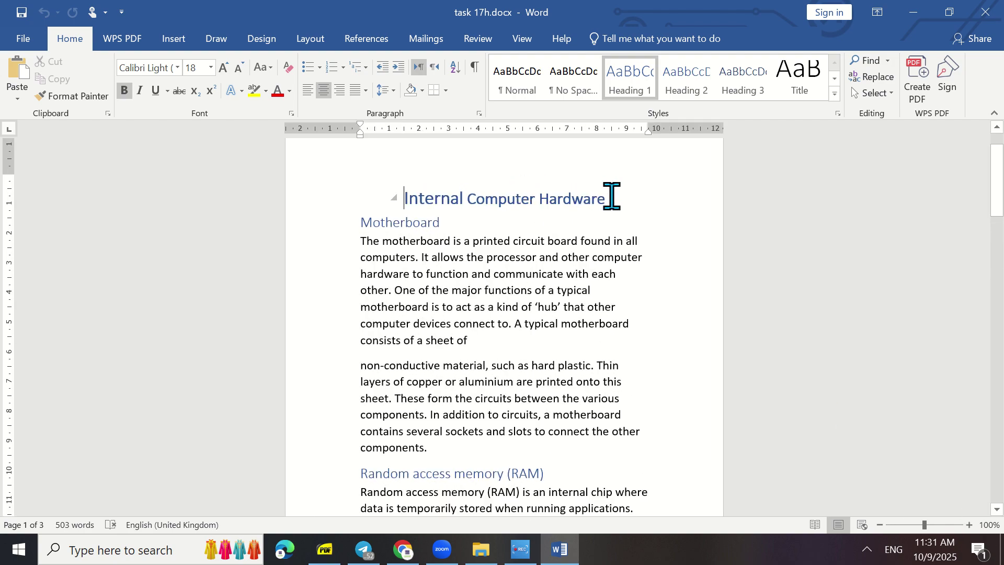
left_click(310, 41)
left_click(196, 61)
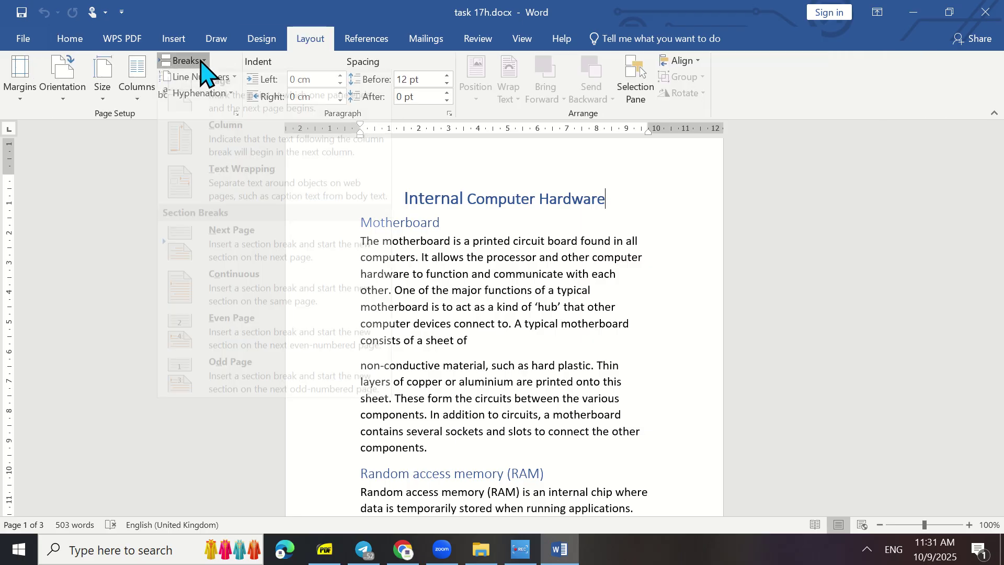
left_click(261, 128)
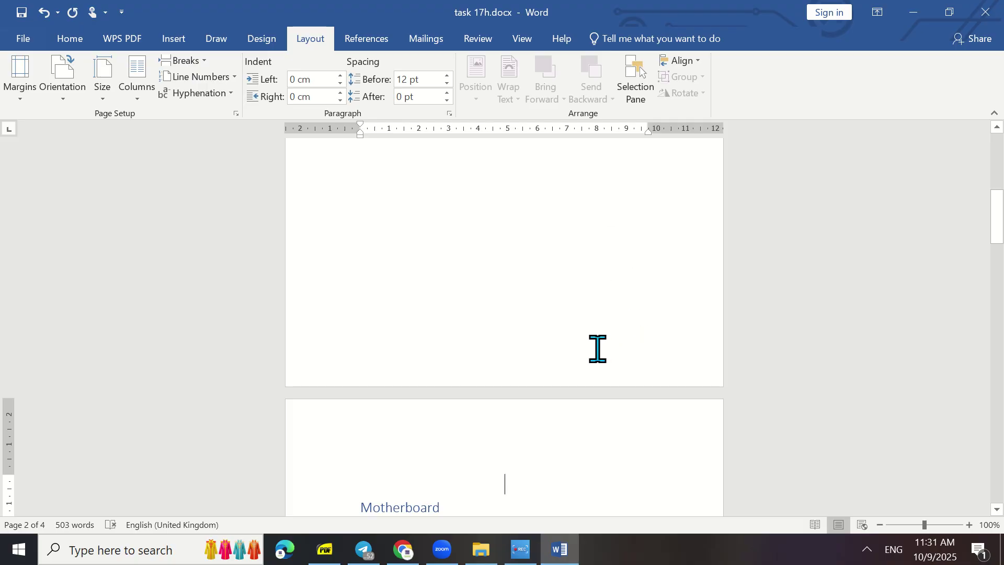
Step: Copy the Motherboard sub-title, show the formatting marks, and paste it on a new line between the first-page title and the page break
scroll(598, 350, "up", 5)
scroll(599, 353, "down", 10)
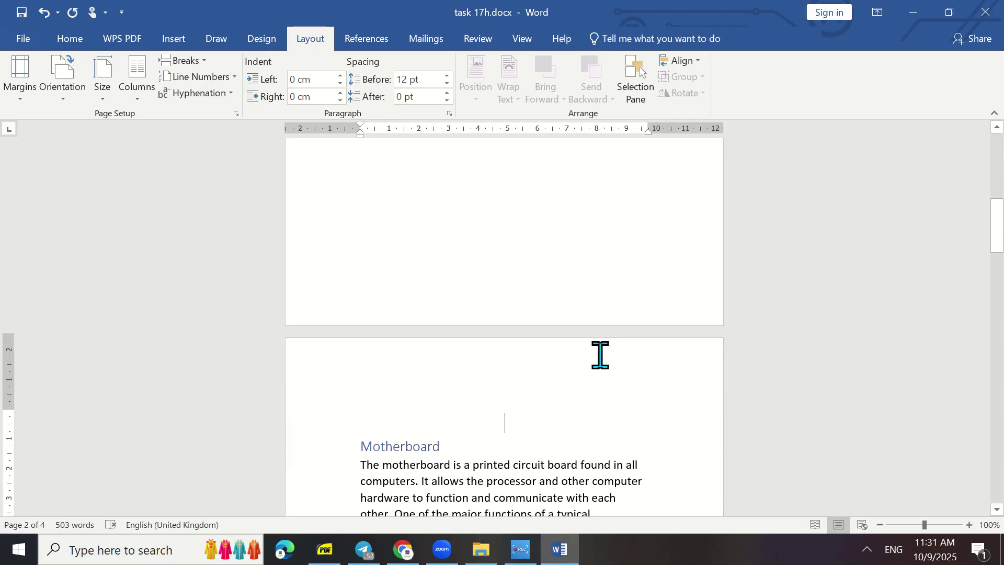
left_click_drag(449, 372, 354, 367)
key("ctrl+c")
scroll(433, 369, "up", 10)
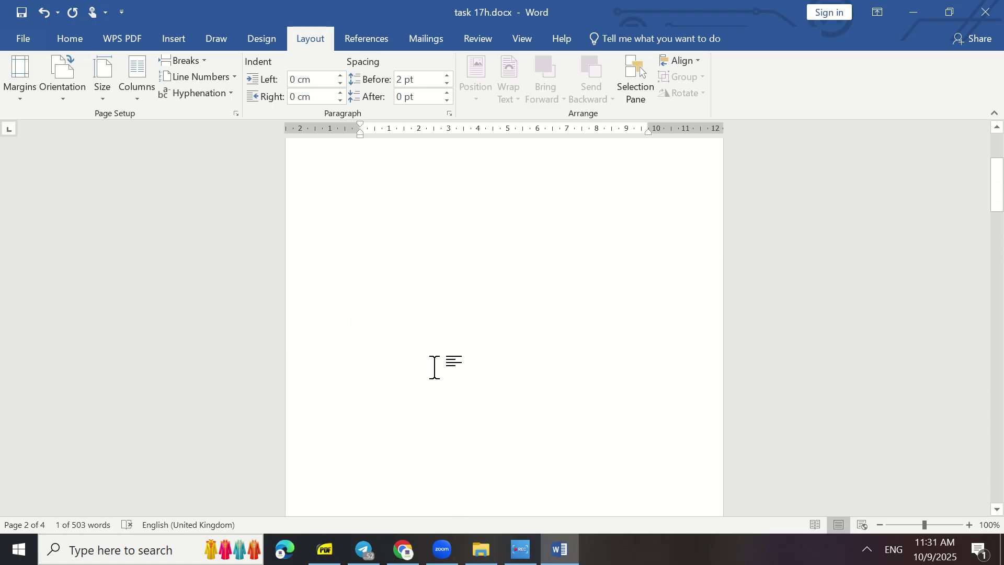
left_click(70, 38)
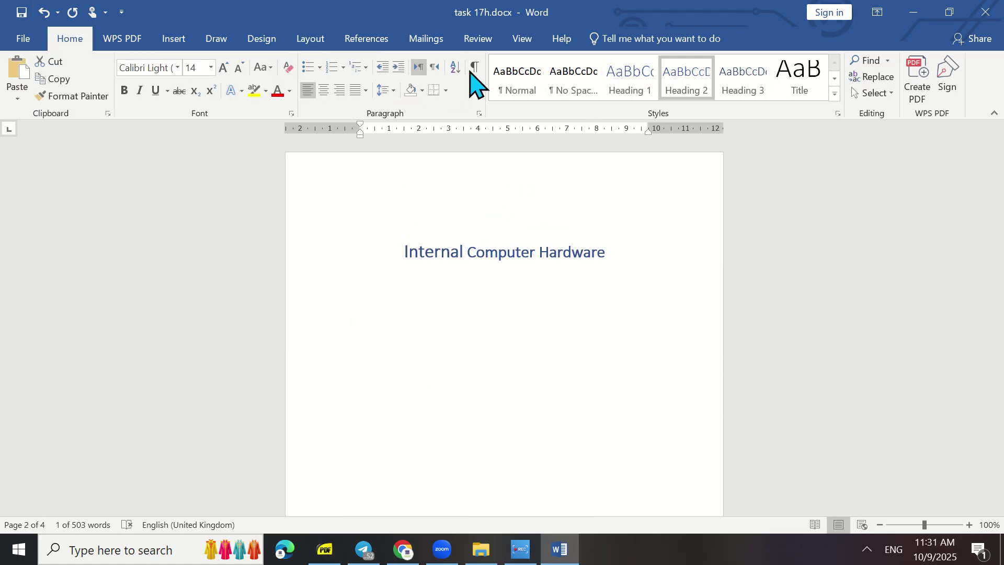
left_click(475, 67)
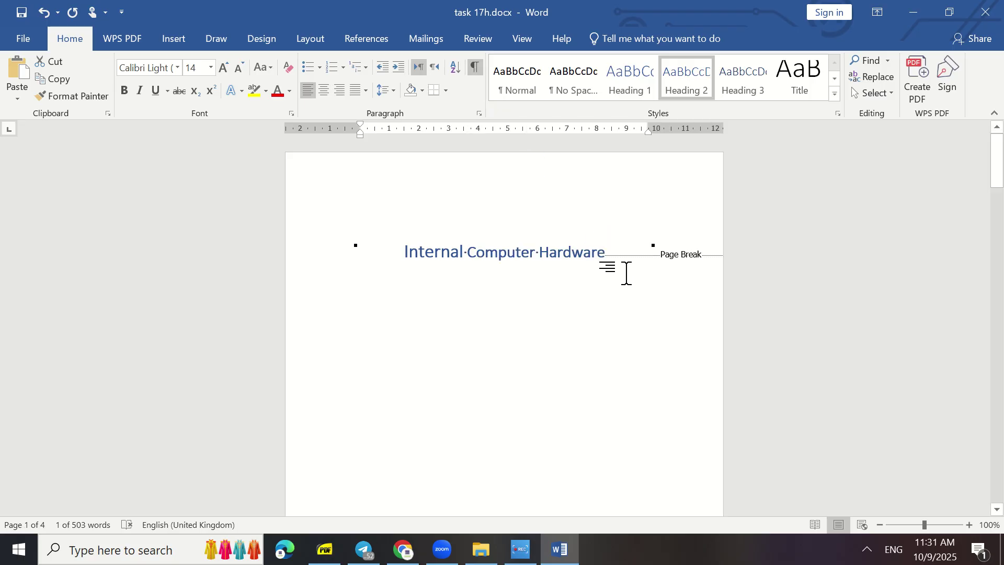
left_click(624, 253)
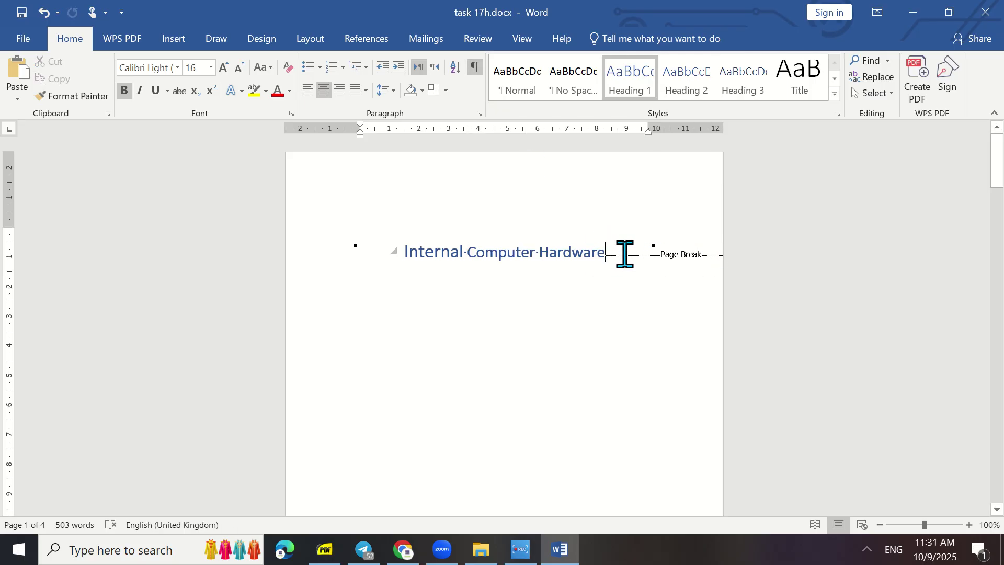
key("Return")
key("ctrl+v")
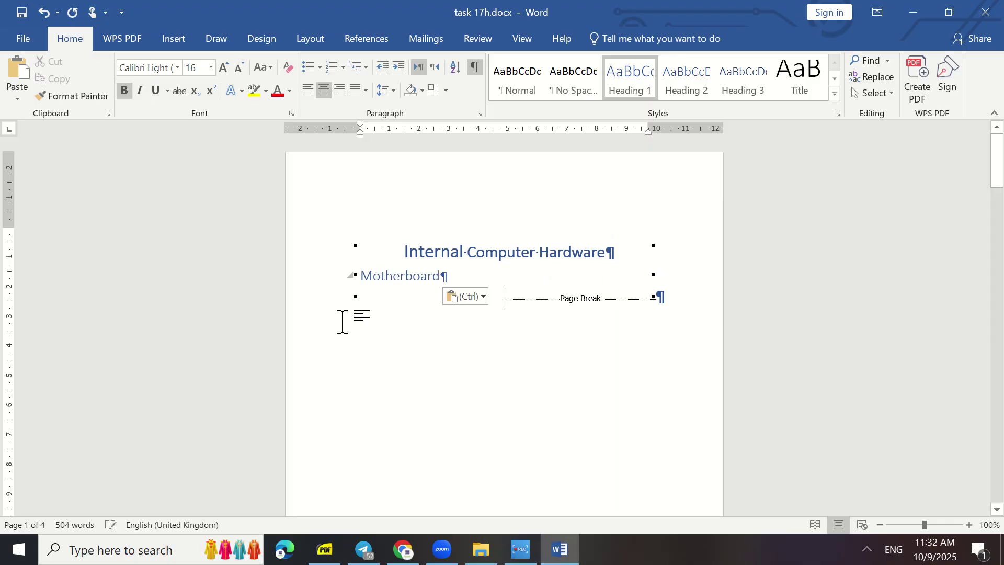
Step: Copy the sub-title "Random access memory (RAM)" and paste it on a new line below Motherboard on the first page
scroll(312, 368, "down", 5)
scroll(313, 367, "down", 10)
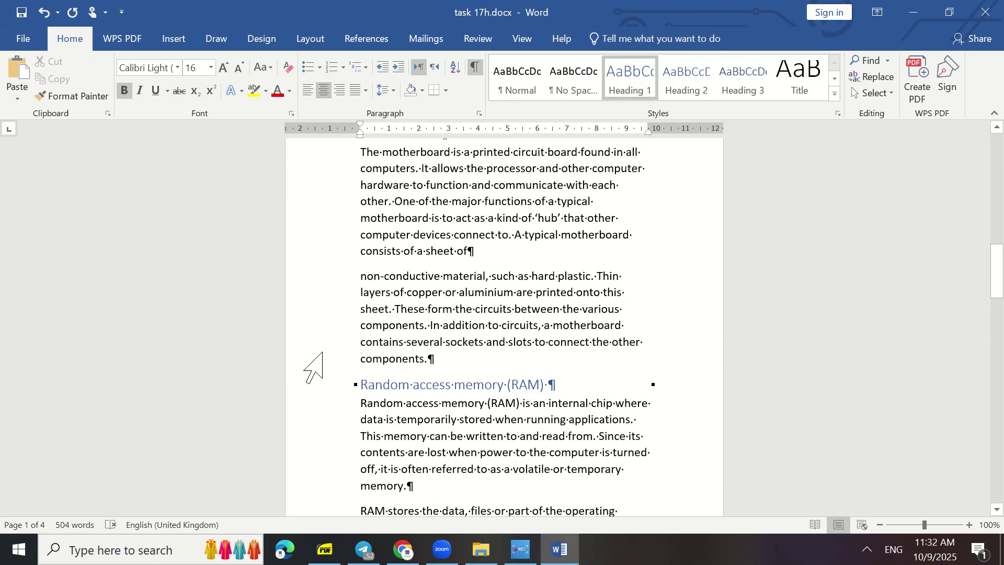
left_click_drag(550, 203, 329, 218)
key("ctrl+c")
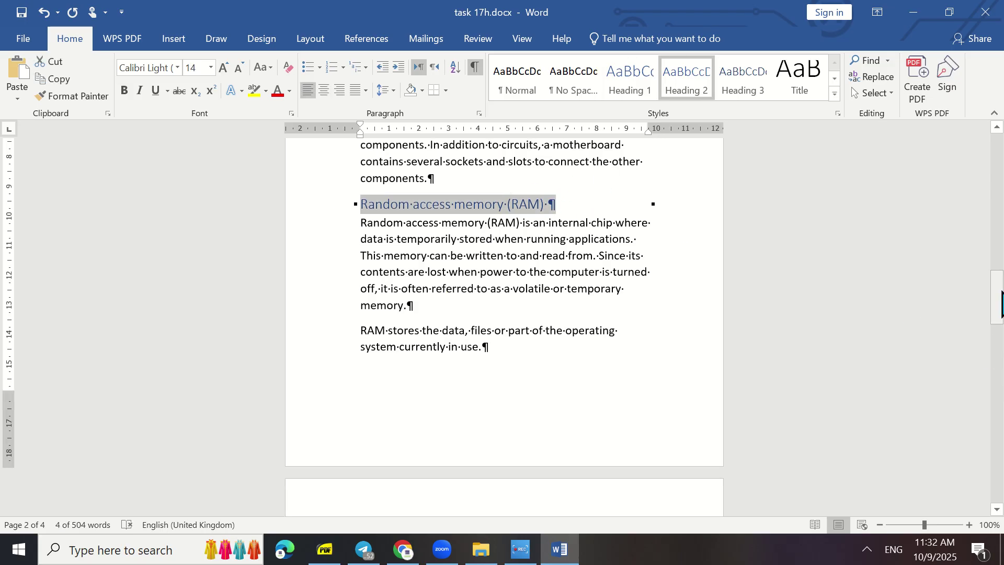
left_click_drag(1000, 306, 1000, 165)
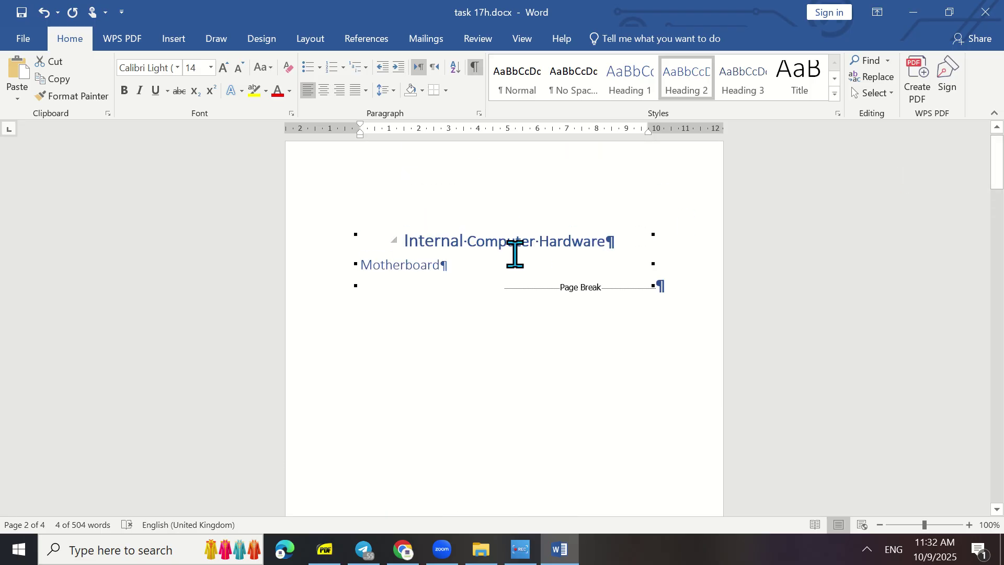
left_click(456, 268)
key("Return")
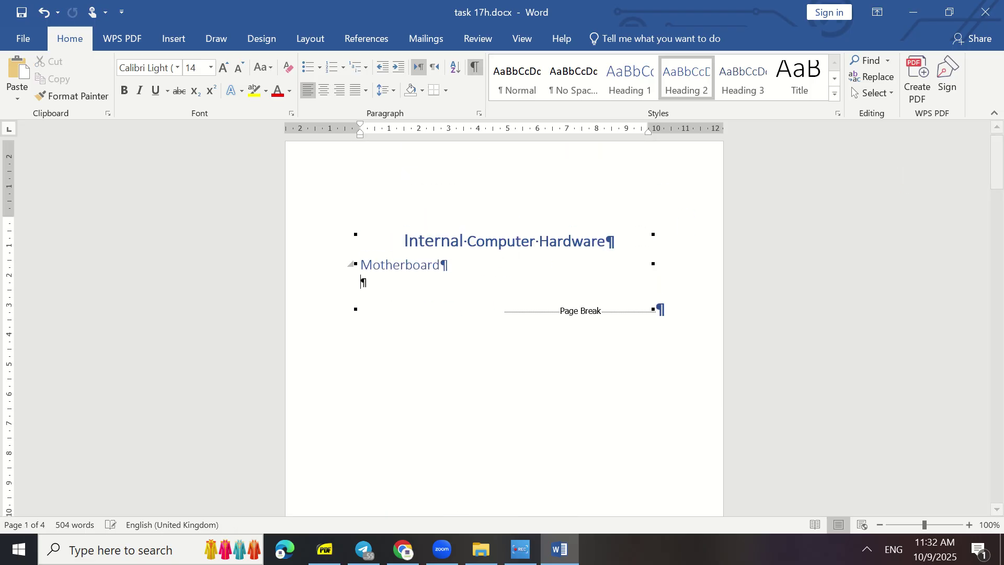
key("ctrl+v")
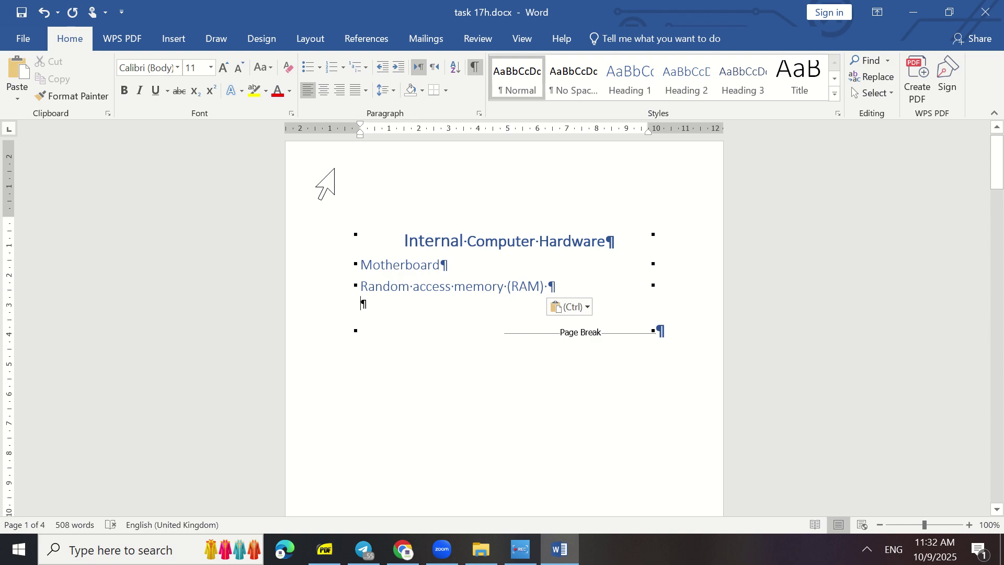
Step: Copy the sub-title "Read-only memory (ROM)" and paste it below the Random access memory (RAM) entry on the first page
left_click(880, 525)
left_click(881, 524)
left_click(881, 525)
left_click(880, 525)
left_click(880, 525)
left_click(881, 525)
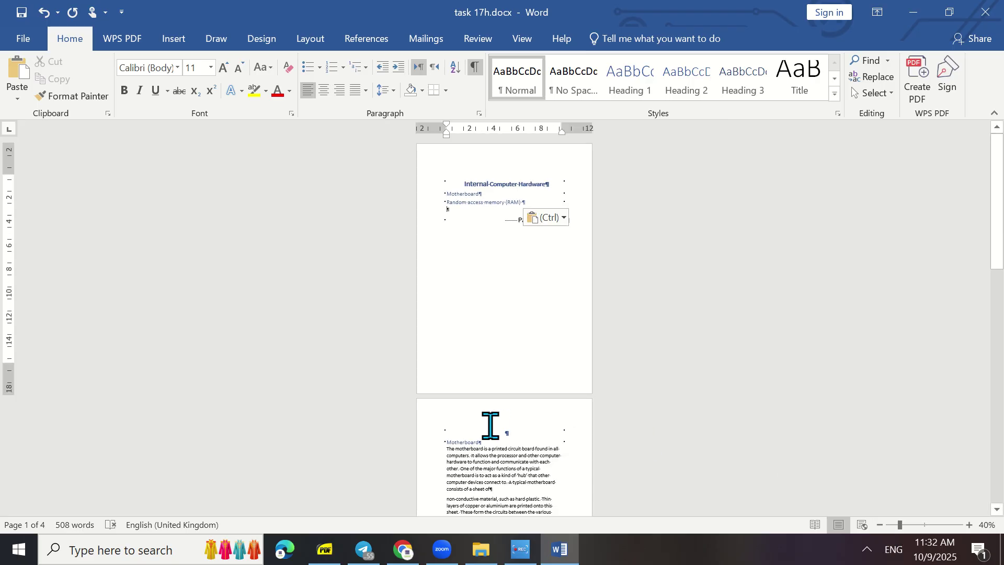
scroll(490, 425, "down", 6)
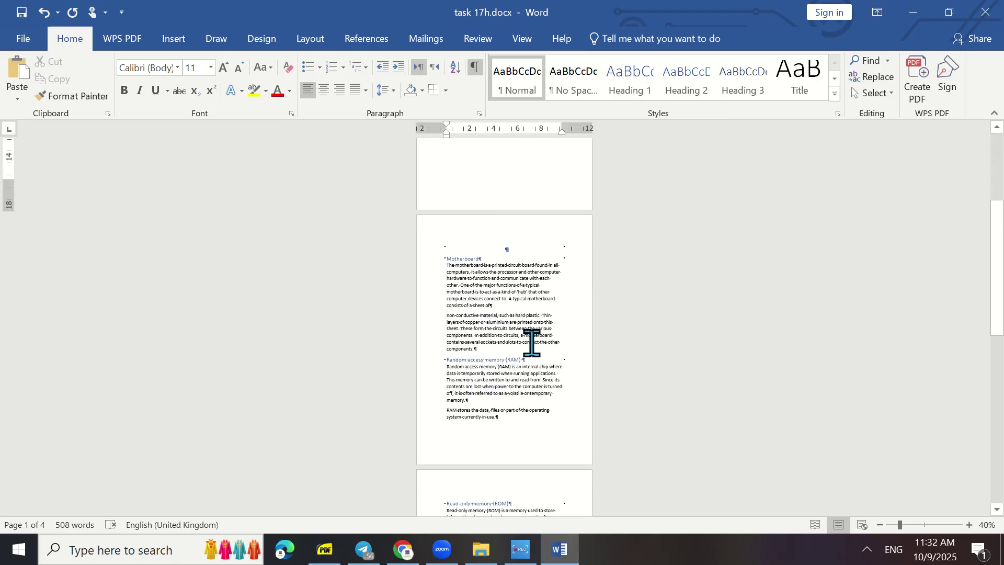
scroll(502, 432, "down", 5)
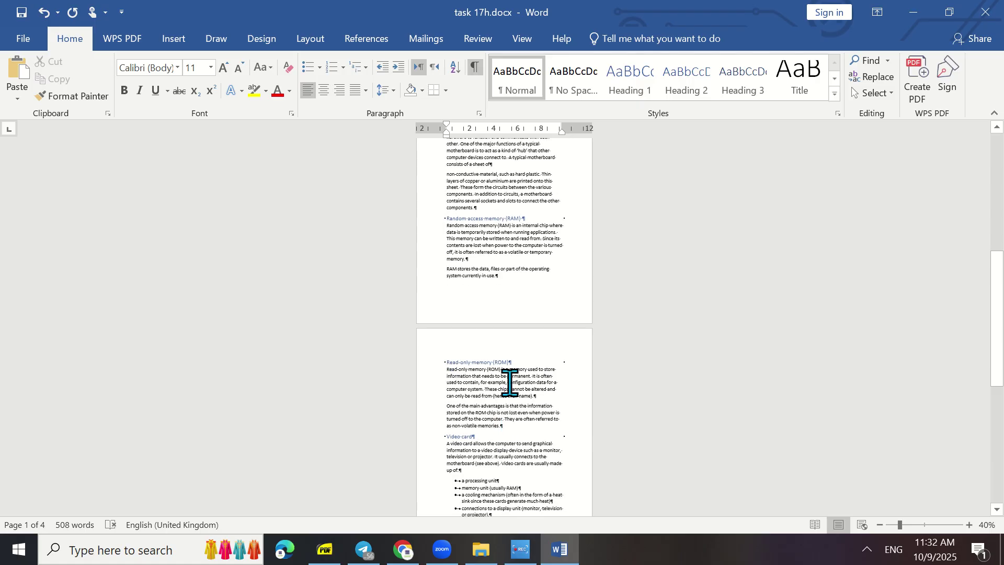
left_click_drag(519, 362, 433, 363)
key("ctrl+c")
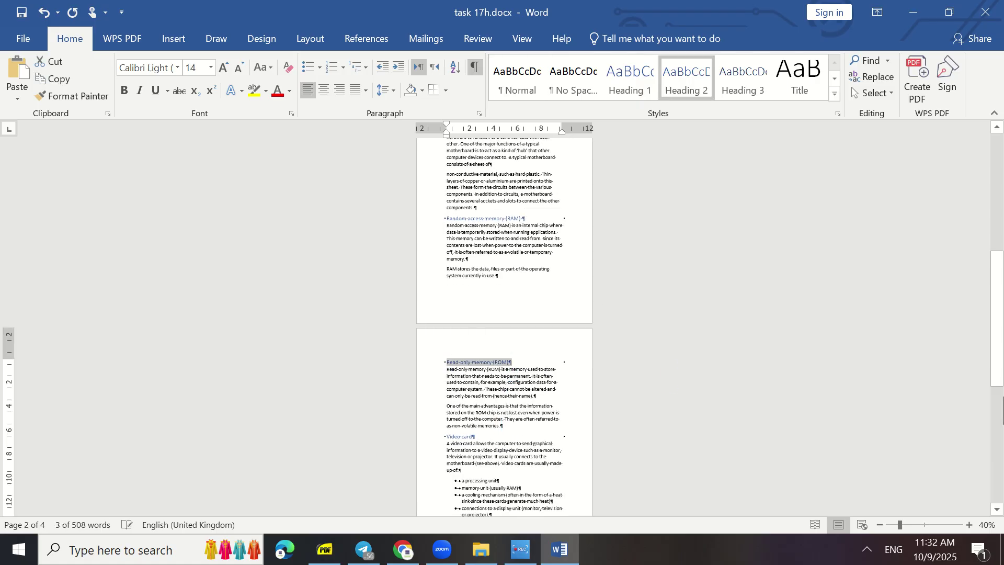
left_click_drag(994, 390, 957, 116)
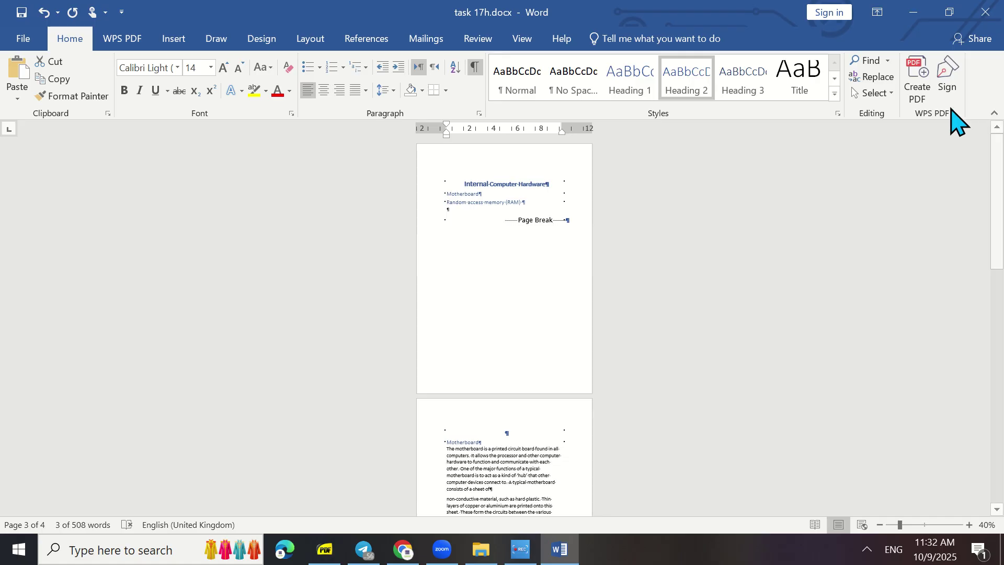
left_click(534, 195)
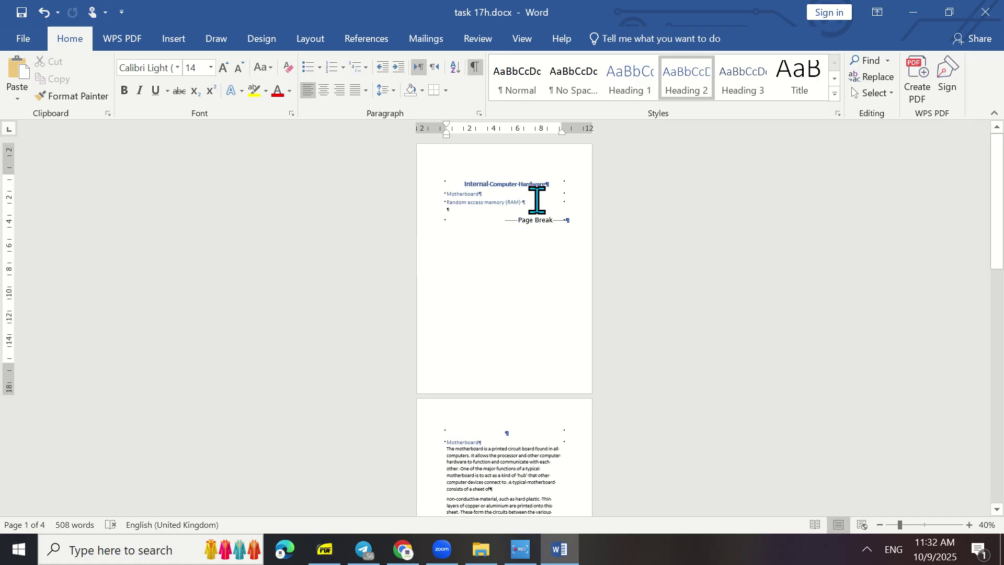
left_click(544, 215)
key("ctrl+v")
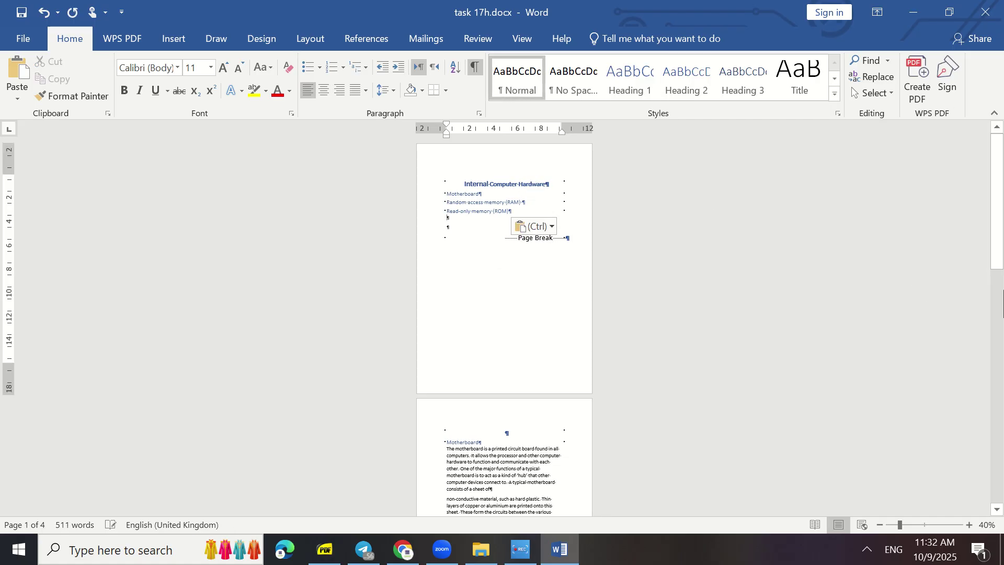
Step: Copy the sub-title "Video card" and paste it below the Read-only memory (ROM) entry on the first page
left_click_drag(999, 254, 999, 436)
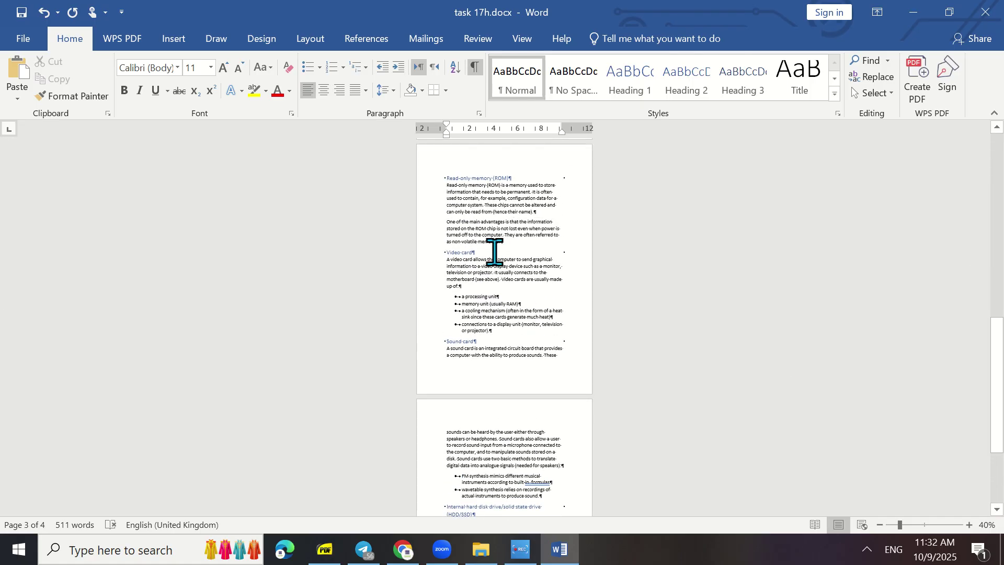
left_click(442, 253)
key("ctrl+c")
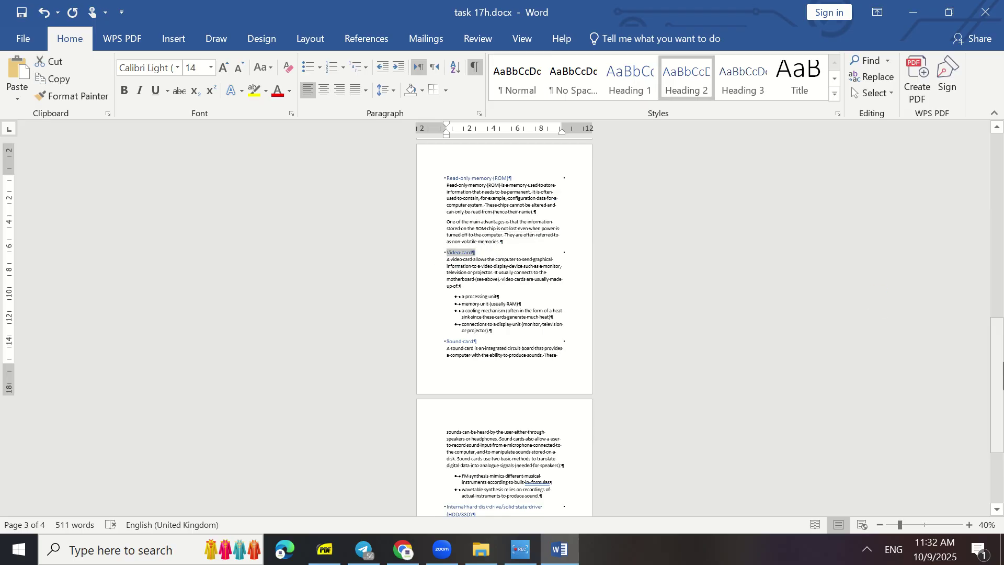
left_click_drag(996, 378, 996, 201)
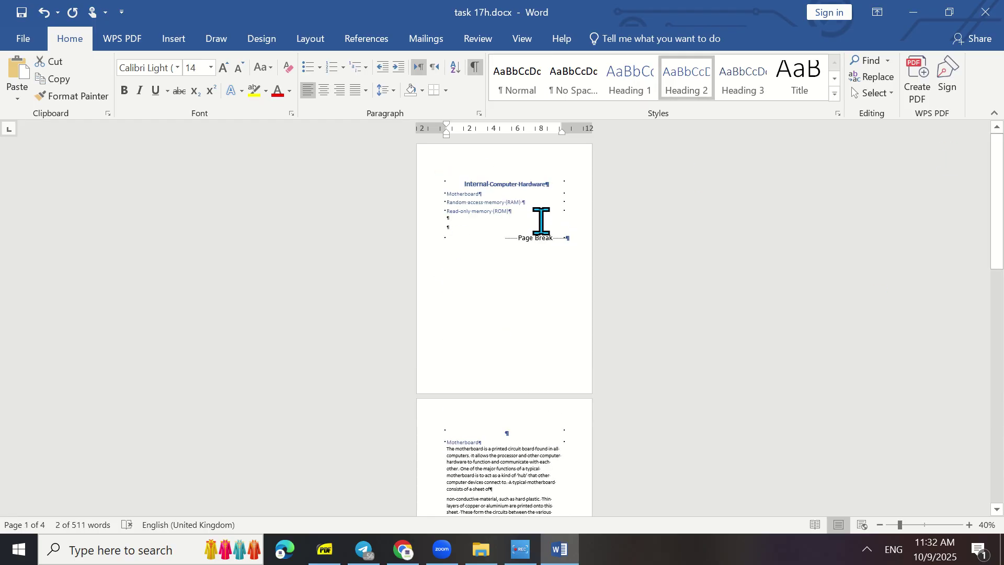
left_click(538, 233)
key("ctrl+v")
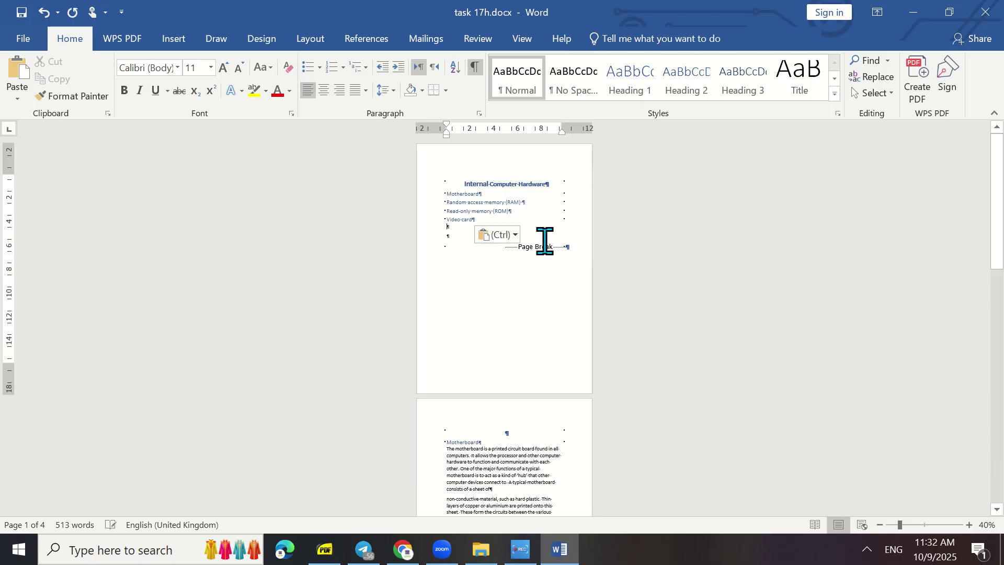
Step: Copy the sub-title "Sound card" and paste it below the Video card entry on the first page
left_click_drag(998, 251, 964, 459)
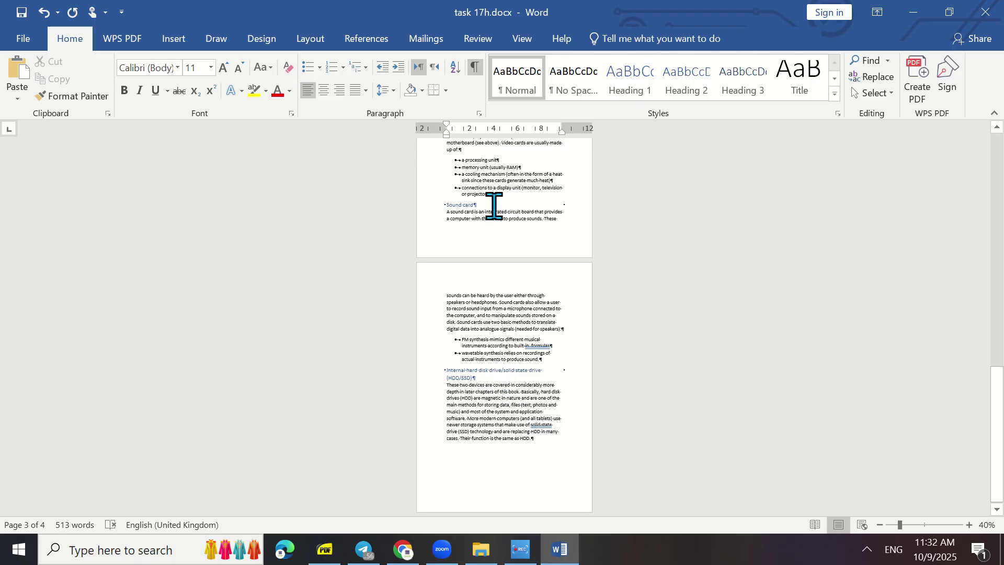
left_click_drag(493, 206, 432, 205)
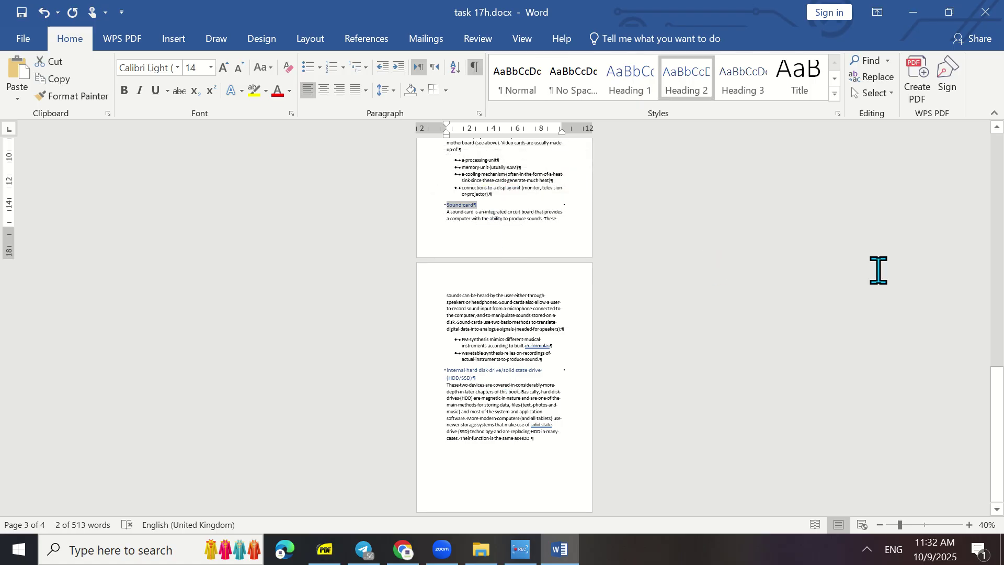
left_click_drag(999, 429, 999, 198)
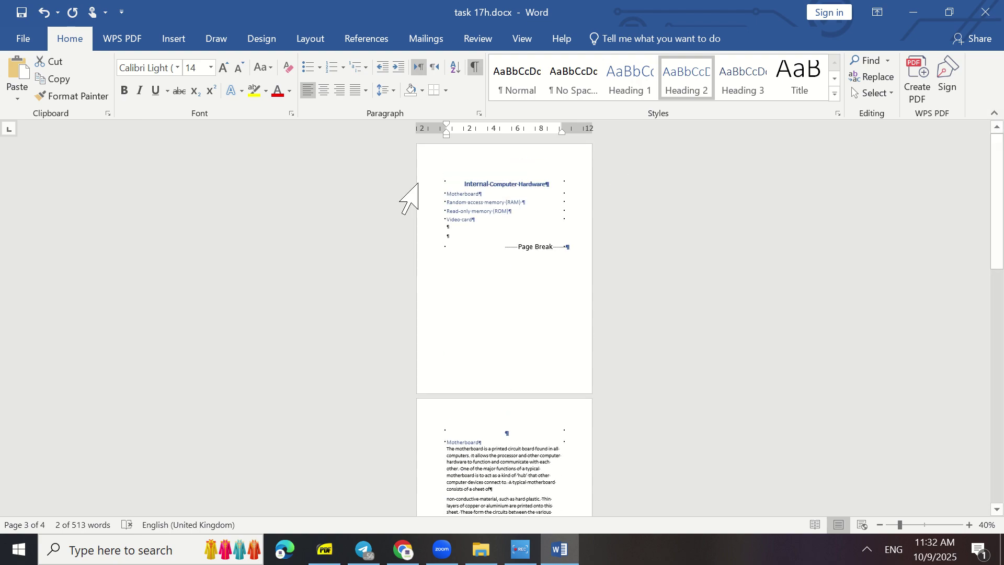
left_click(489, 228)
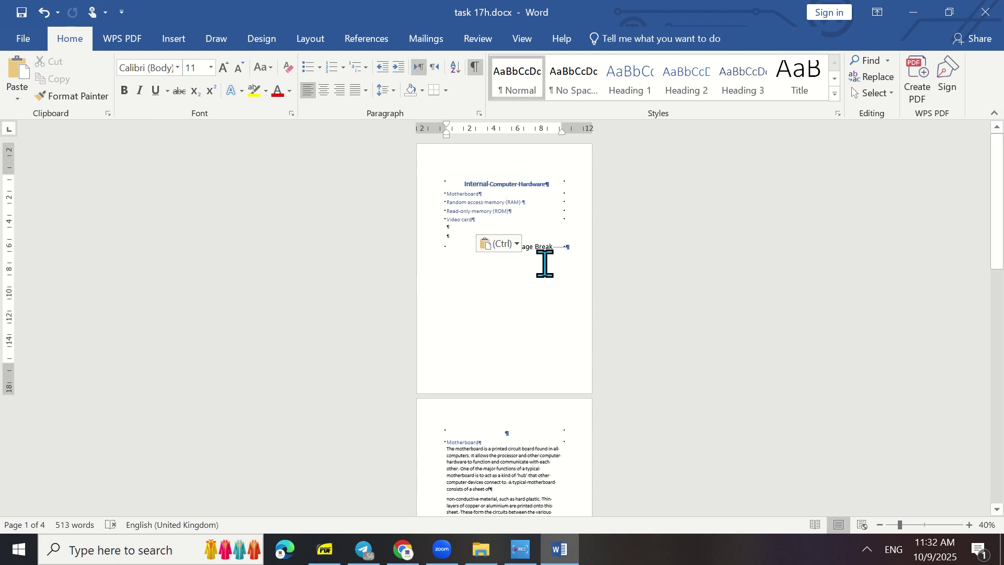
Step: Copy the sub-title "Internal hard disk drive/solid state drive (HDD/SSD)" and paste it below the Sound card entry on the first page
left_click_drag(997, 251, 976, 487)
double_click(439, 376)
key("ctrl+c")
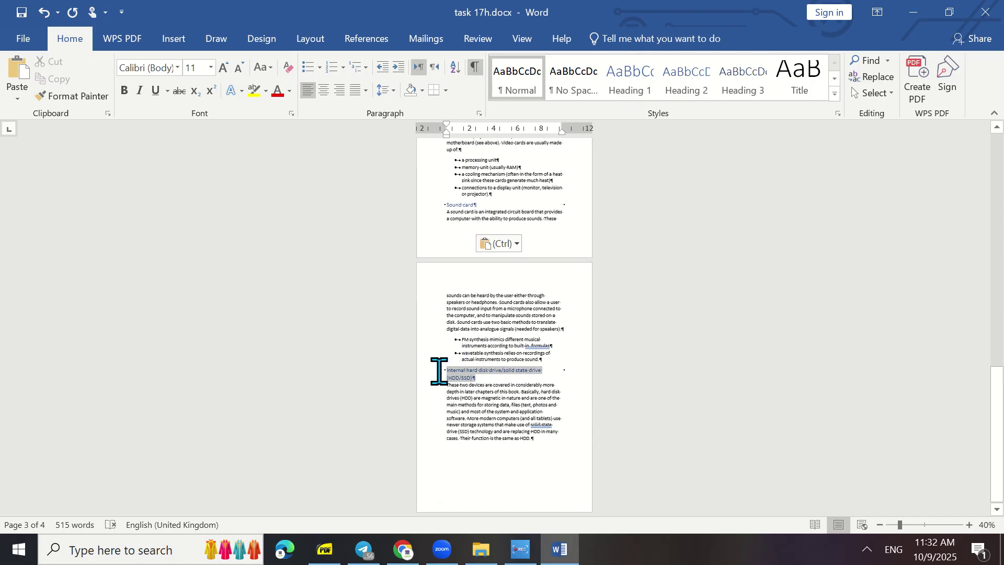
left_click_drag(996, 463, 996, 141)
left_click(502, 235)
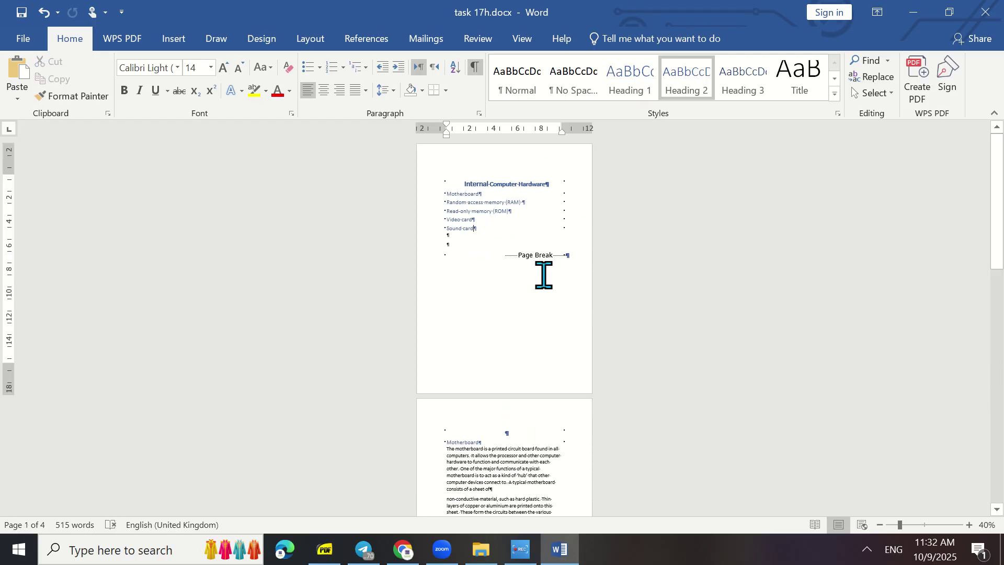
key("ctrl+v")
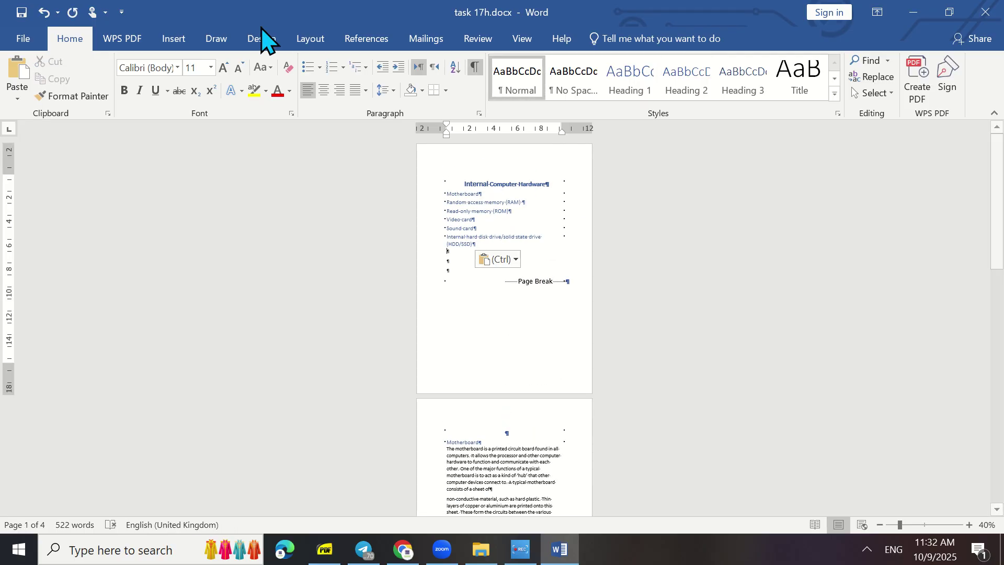
Step: Enlarge the view of the completed list to 70% and hide the formatting marks
left_click(970, 524)
left_click(970, 525)
left_click(969, 525)
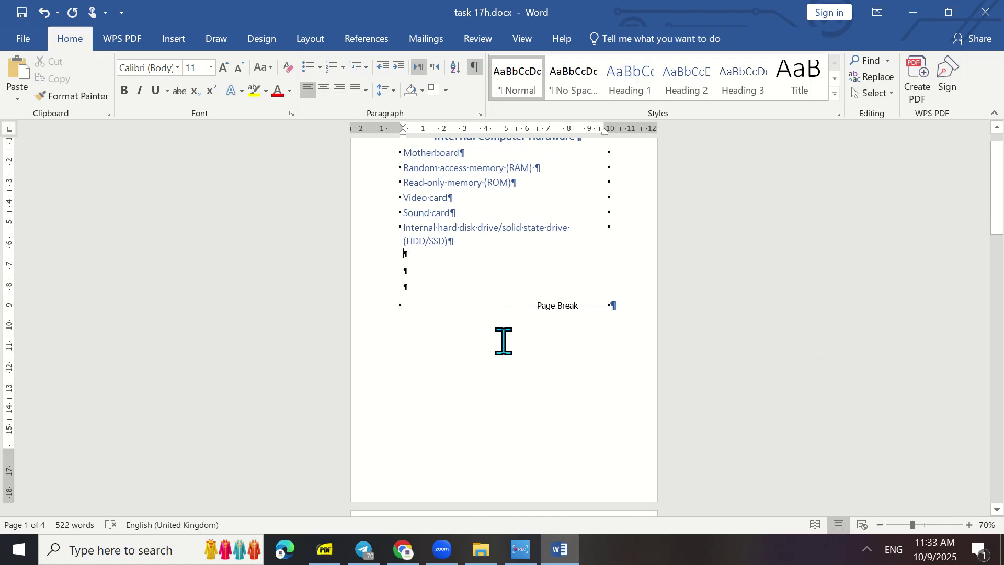
left_click(564, 390)
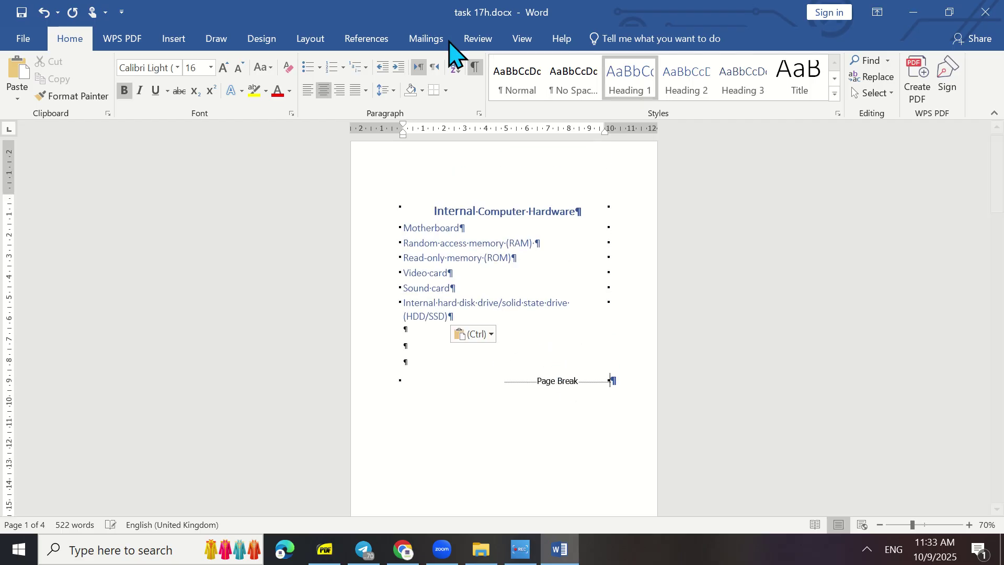
left_click(475, 67)
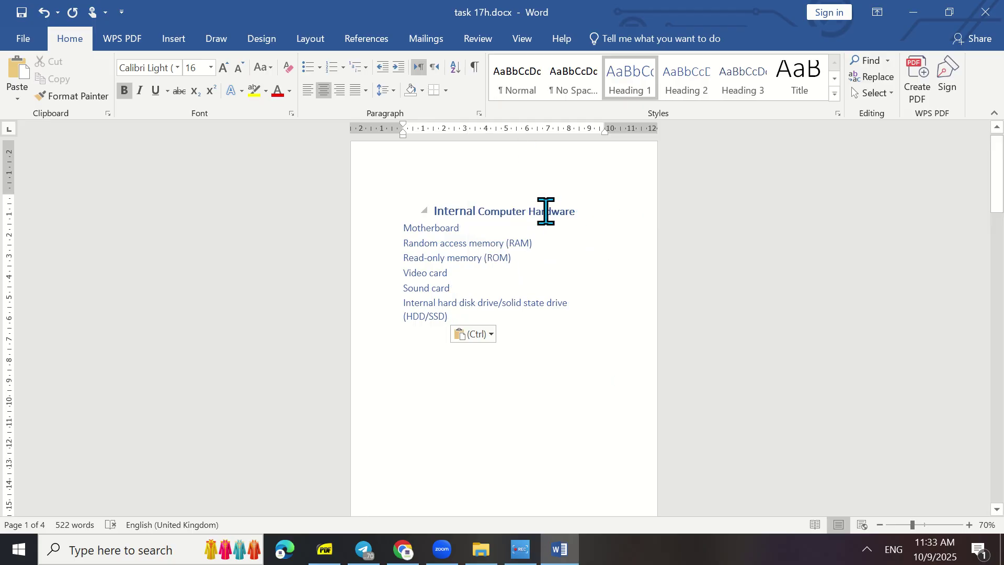
Step: Add a line reading "Index" between the first-page title and the Motherboard entry
mouse_move(998, 187)
left_mouse_down()
mouse_move(998, 208)
mouse_move(997, 185)
left_mouse_up()
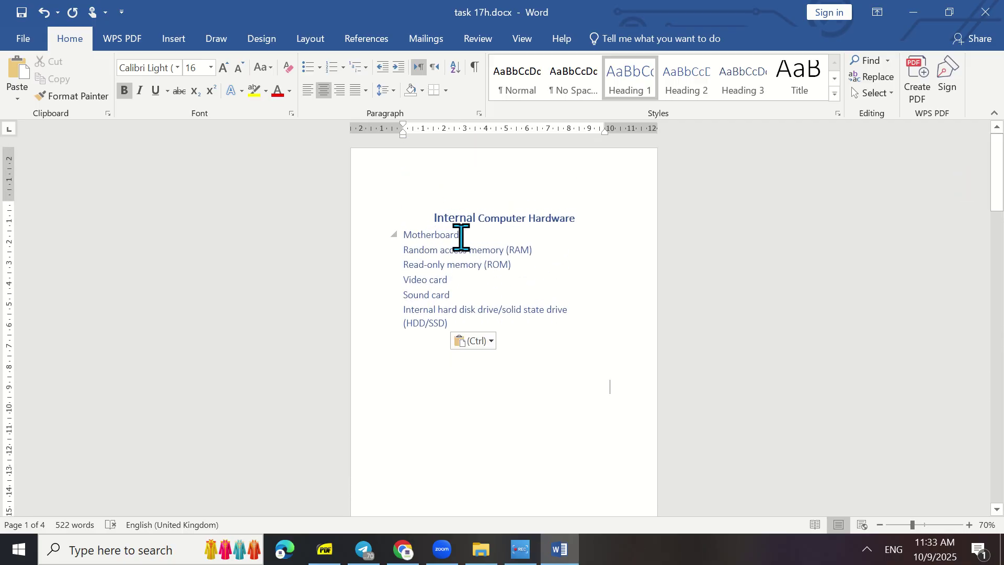
left_click_drag(997, 172, 997, 271)
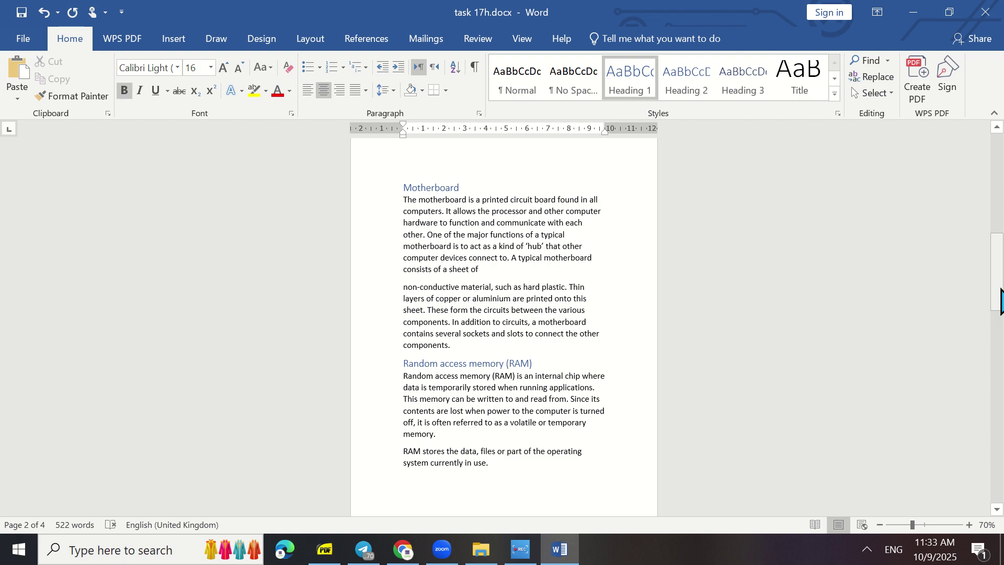
left_click_drag(999, 295, 996, 157)
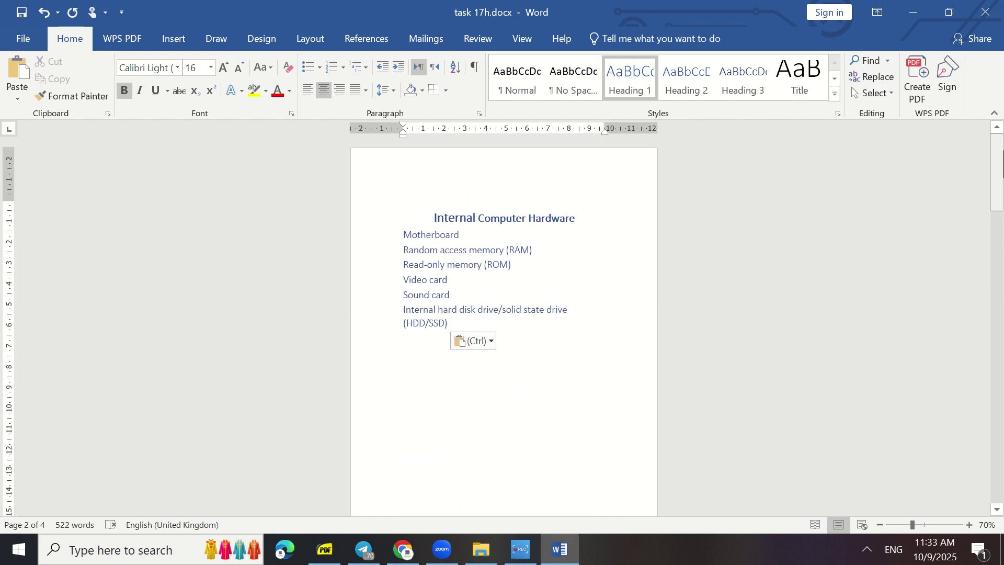
left_click(520, 248)
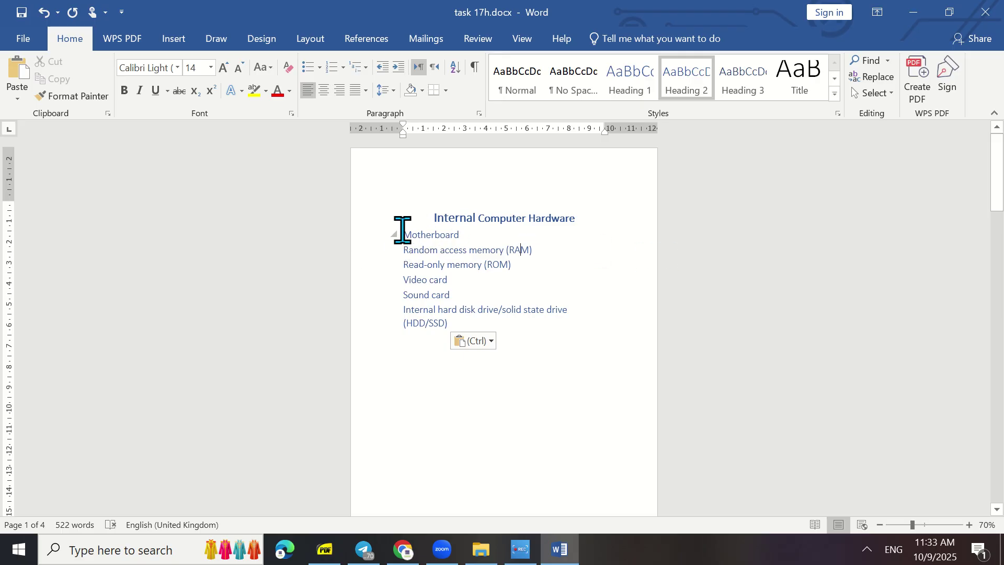
key("Return")
key("Up")
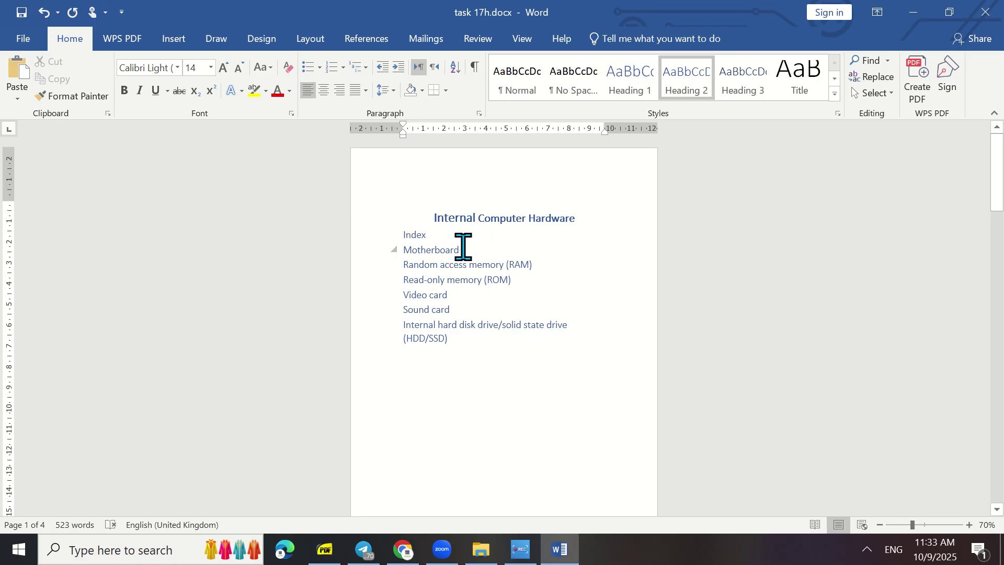
Step: Hyperlink the Motherboard entry in the first-page list to the Motherboard bookmark in this document
left_click_drag(463, 247, 399, 249)
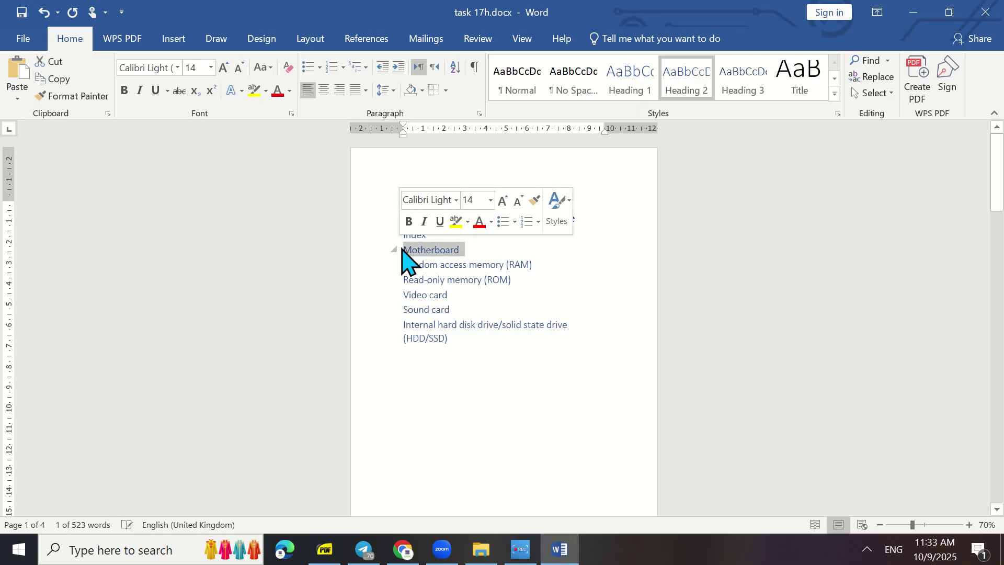
left_click(184, 39)
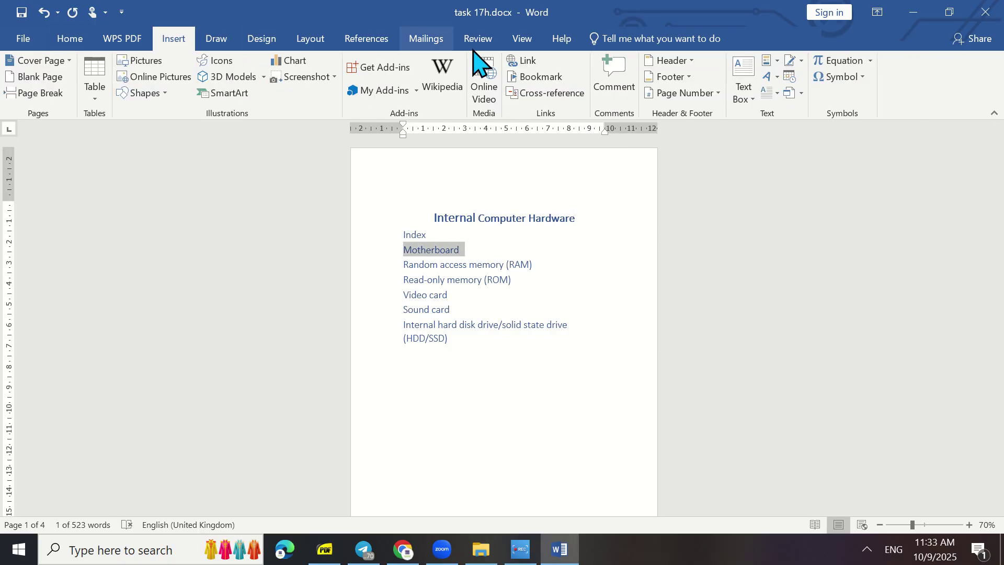
left_click(539, 66)
left_click_drag(622, 150, 395, 287)
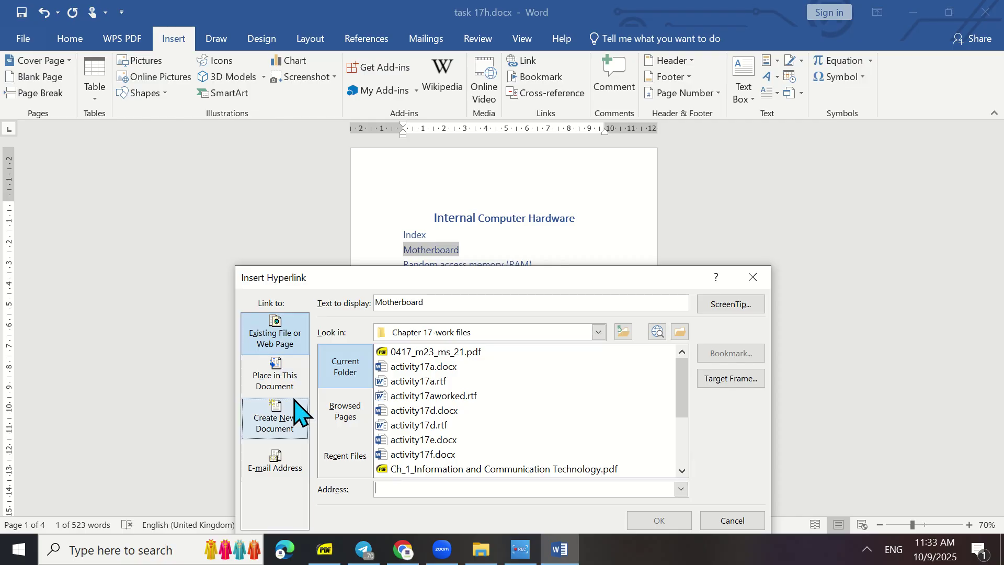
left_click(275, 373)
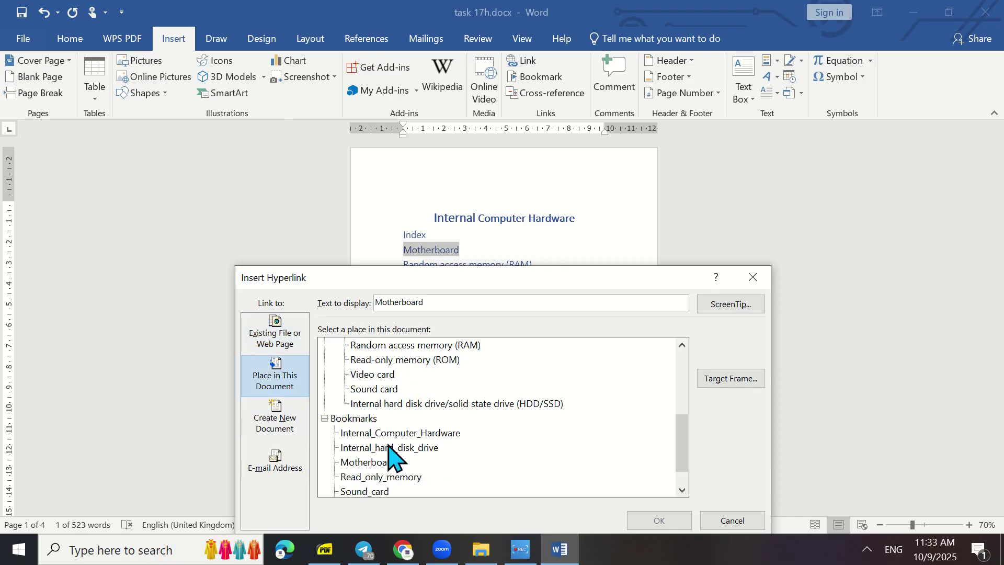
left_click(361, 465)
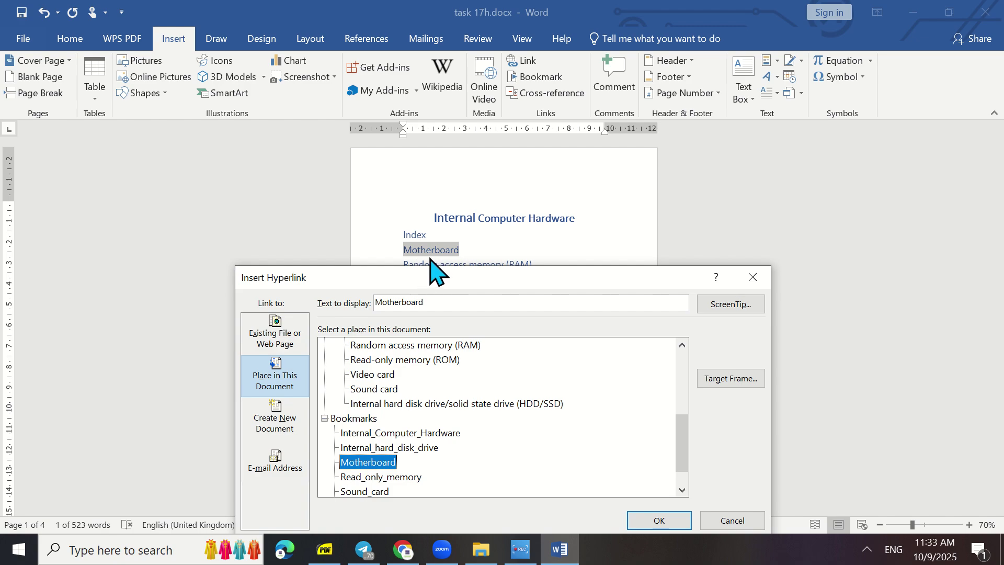
left_click_drag(464, 285, 607, 181)
left_click(794, 413)
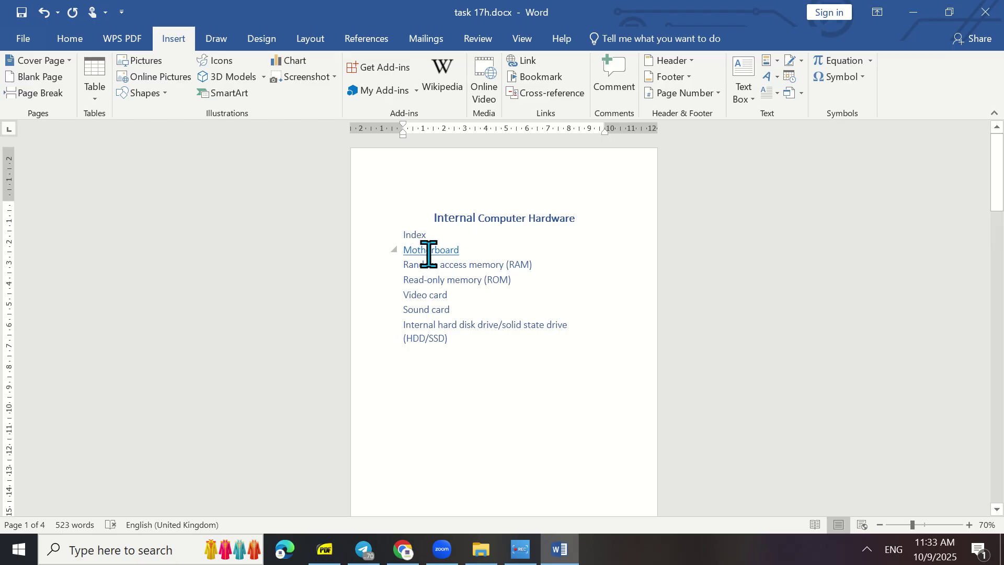
Step: Enlarge the list to 120%, follow the Motherboard link to test it, and return to the first page
left_click(969, 525)
left_click(969, 524)
left_click(973, 528)
left_click(973, 528)
left_click(973, 528)
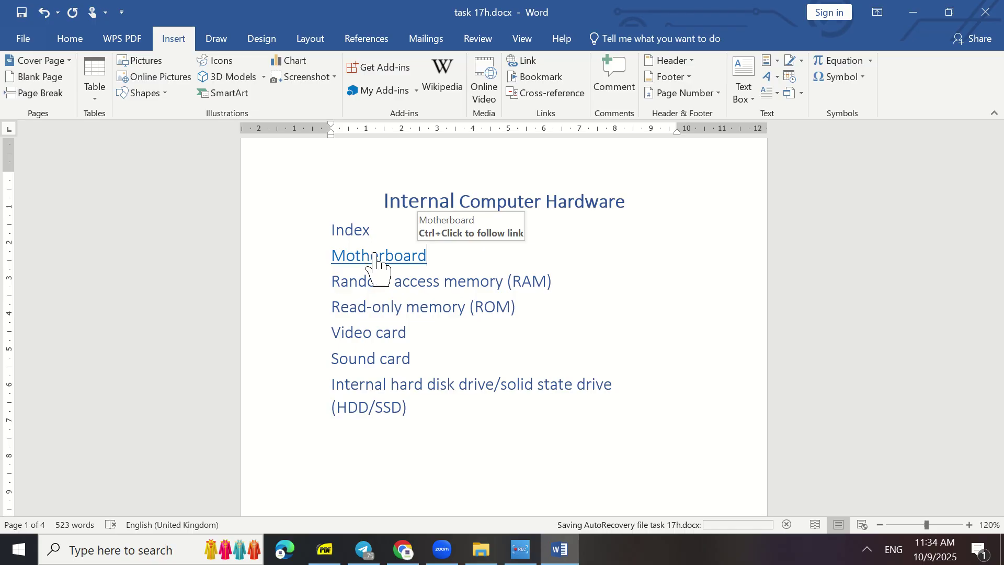
left_click(375, 256, "ctrl")
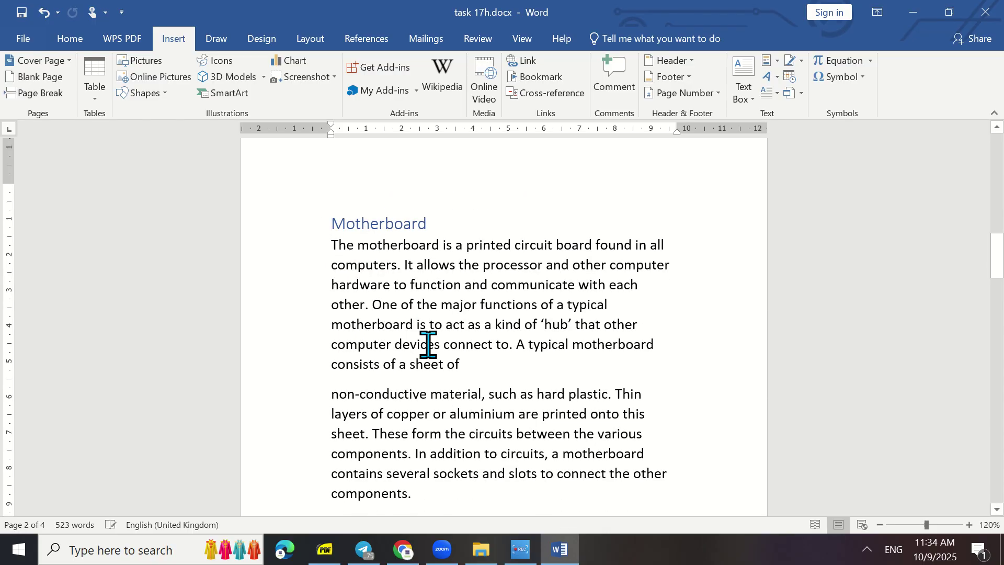
scroll(426, 313, "up", 12)
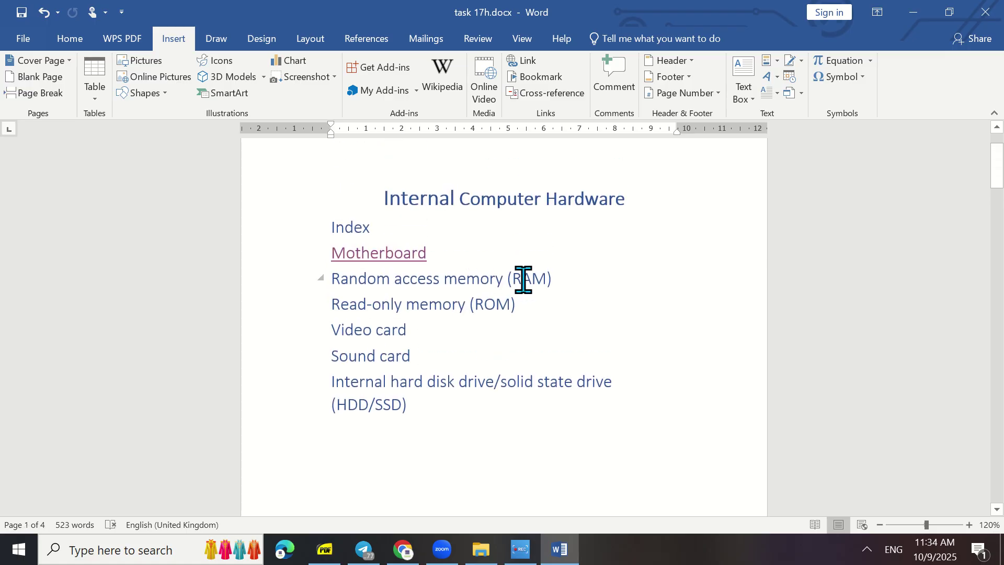
left_click_drag(564, 277, 351, 285)
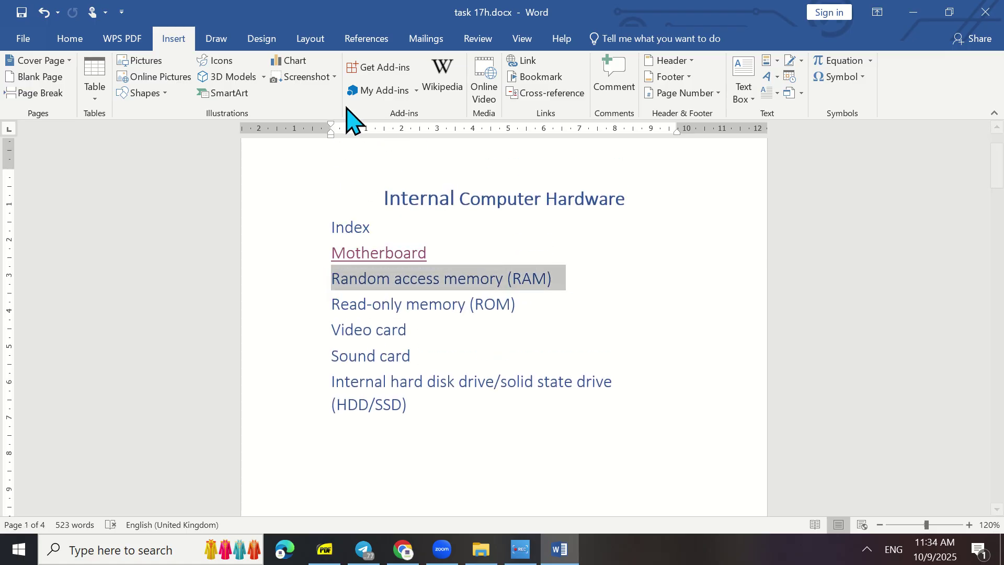
left_click(525, 63)
left_click_drag(440, 172, 559, 87)
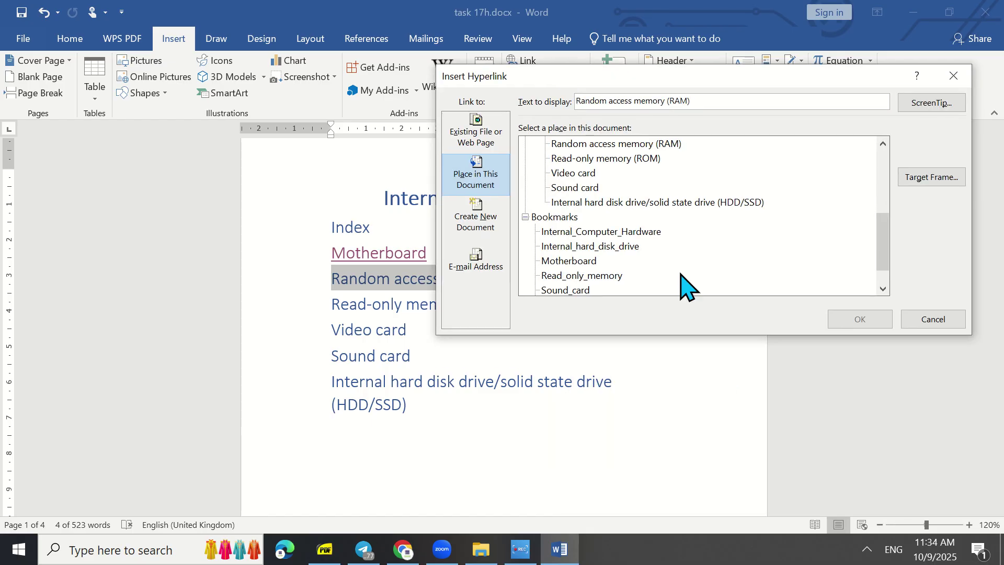
left_click(587, 277)
left_click_drag(887, 238, 889, 256)
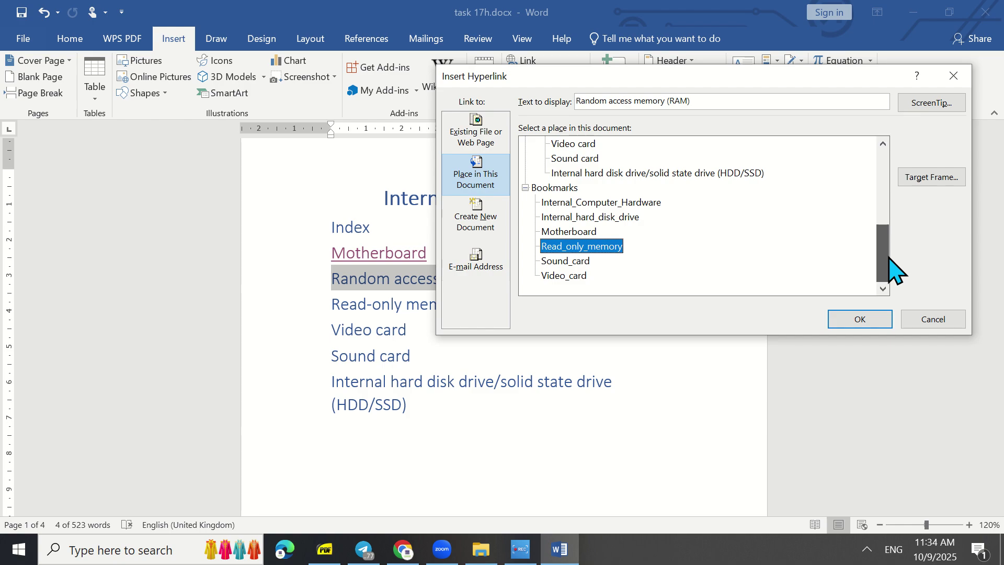
left_click(933, 320)
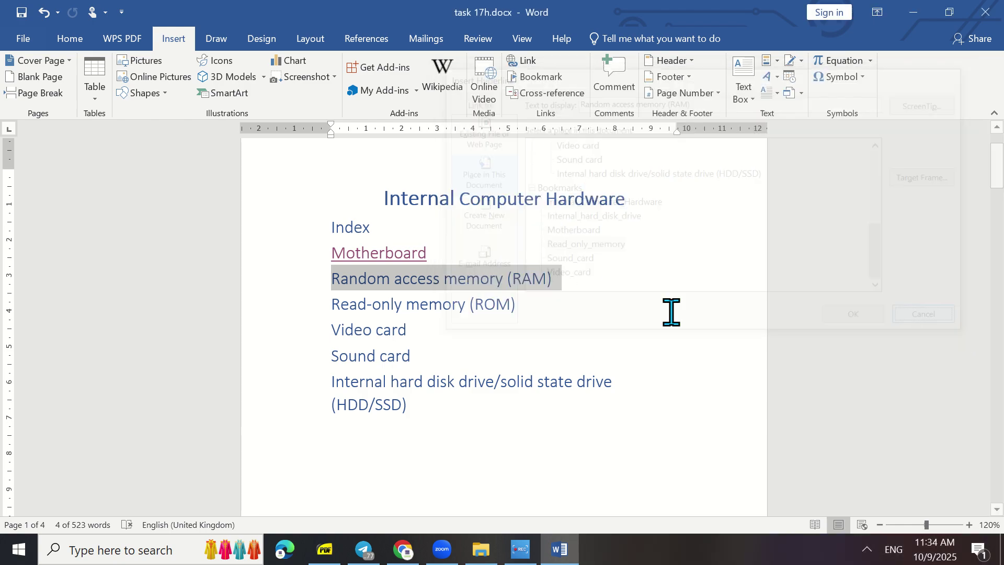
left_click(397, 279)
Step: Hyperlink the Read-only memory (ROM) entry in the first-page list to the Read_only_memory bookmark in this document
left_click_drag(534, 307, 323, 298)
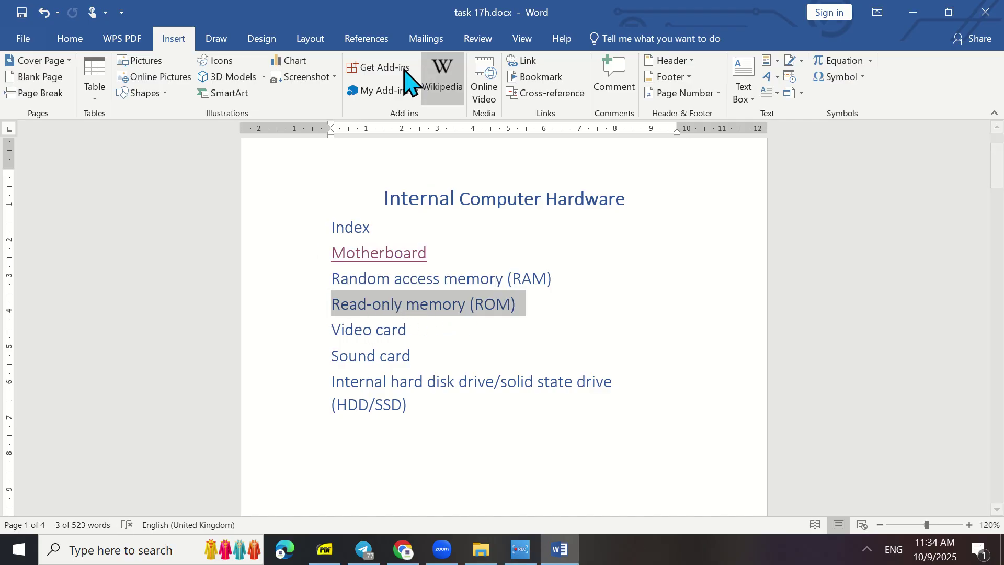
left_click(523, 62)
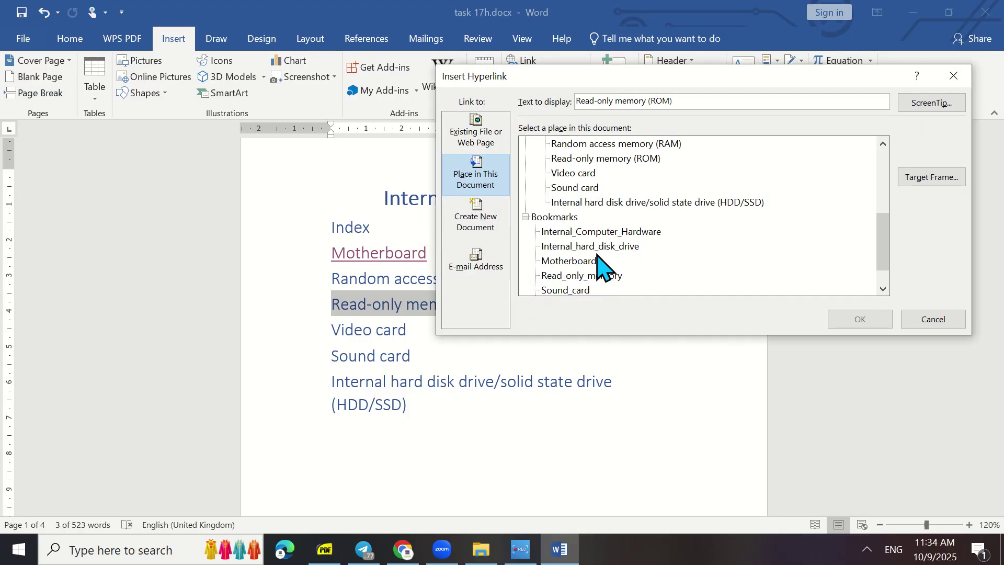
left_click(578, 276)
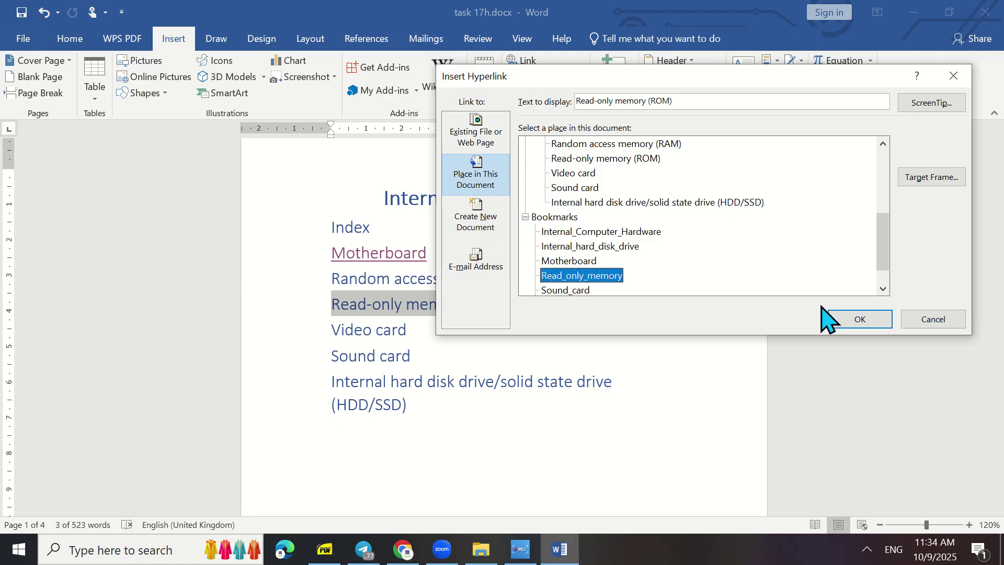
left_click(846, 324)
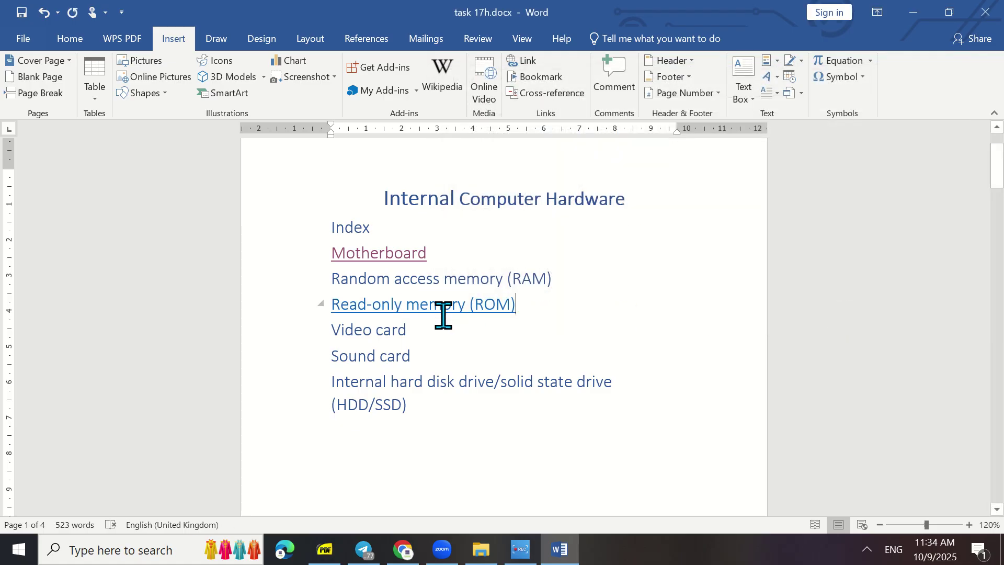
Step: Sort the bookmarks by location and assign the existing Video_card bookmark to the Video card entry in the first-page list
left_click_drag(406, 329, 337, 330)
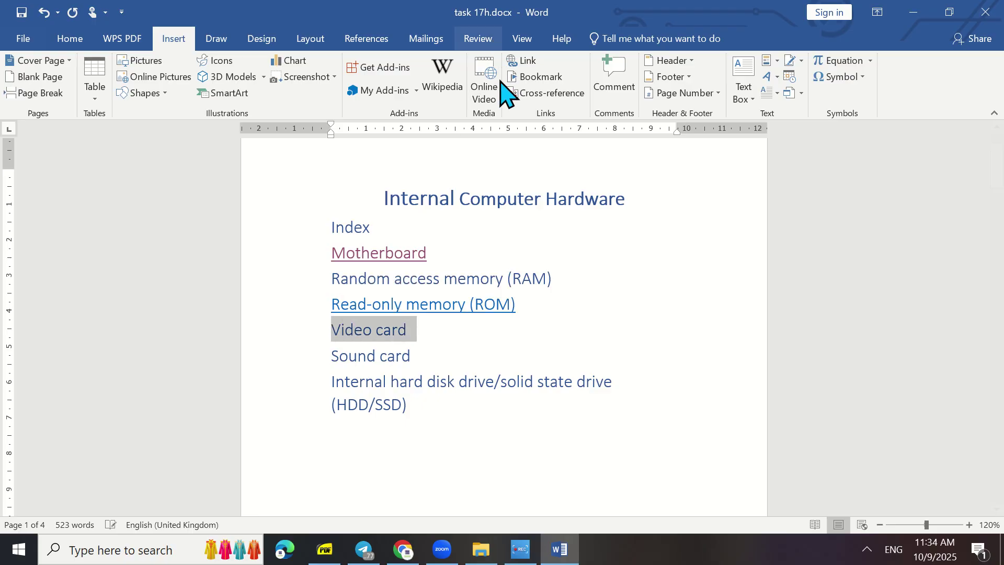
left_click(539, 77)
left_click(560, 293)
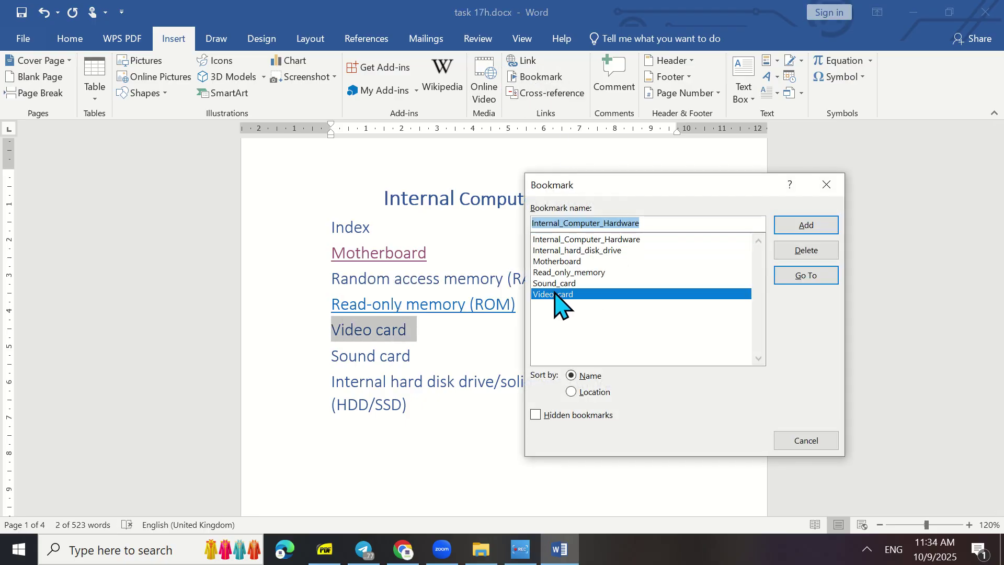
left_click(575, 393)
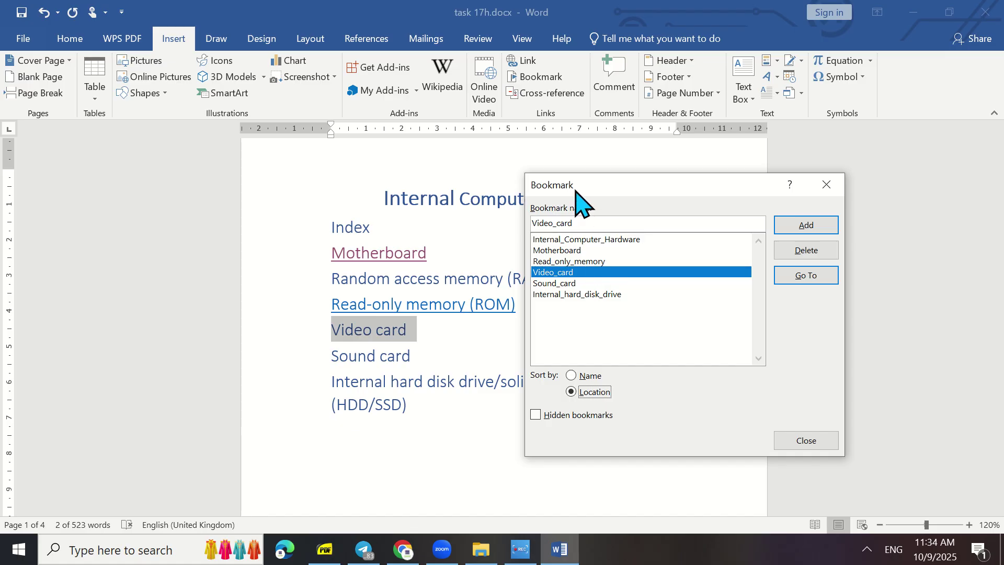
left_click_drag(576, 191, 683, 186)
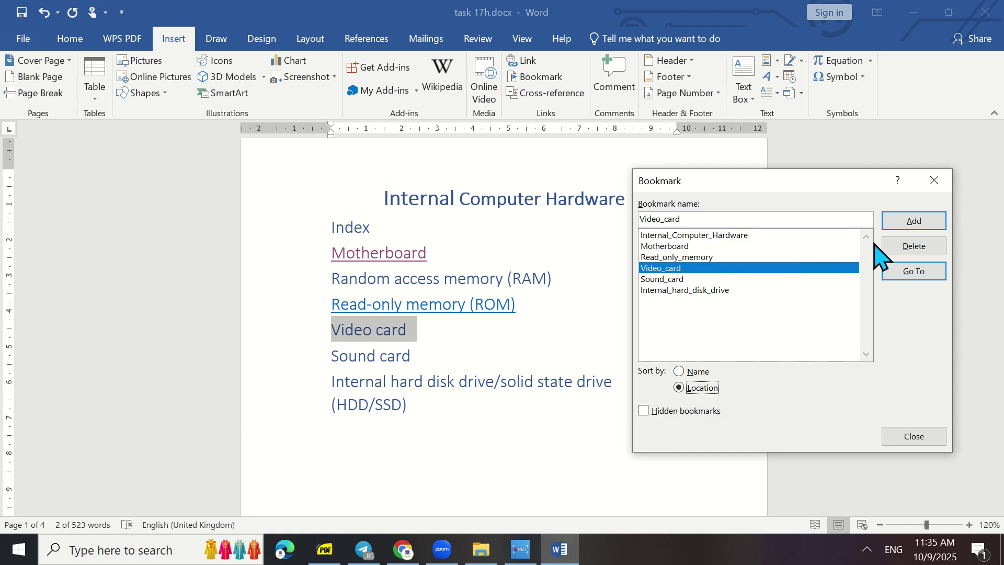
left_click(914, 220)
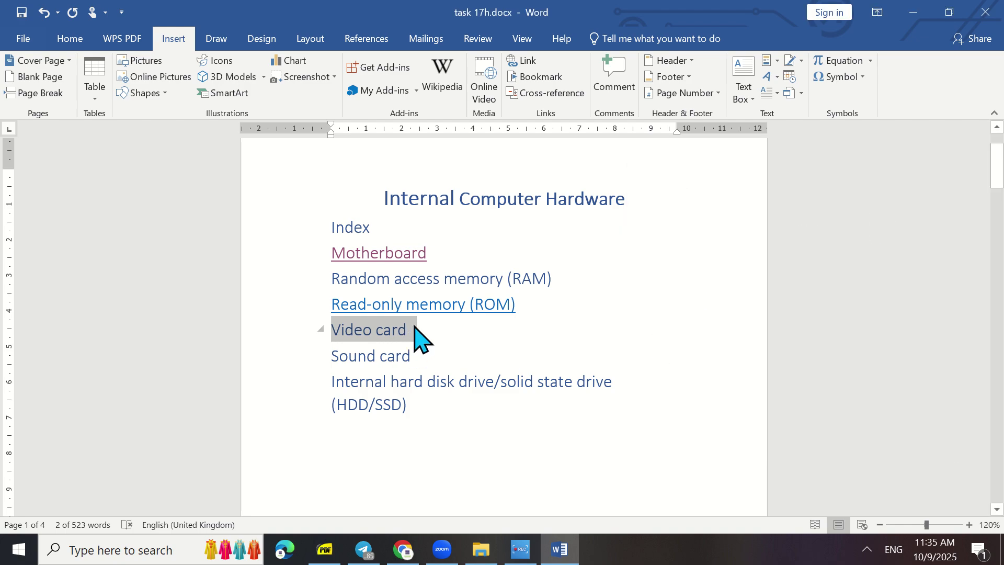
Step: Hyperlink the Video card entry in the first-page list to the Video_card bookmark in this document
left_click(532, 62)
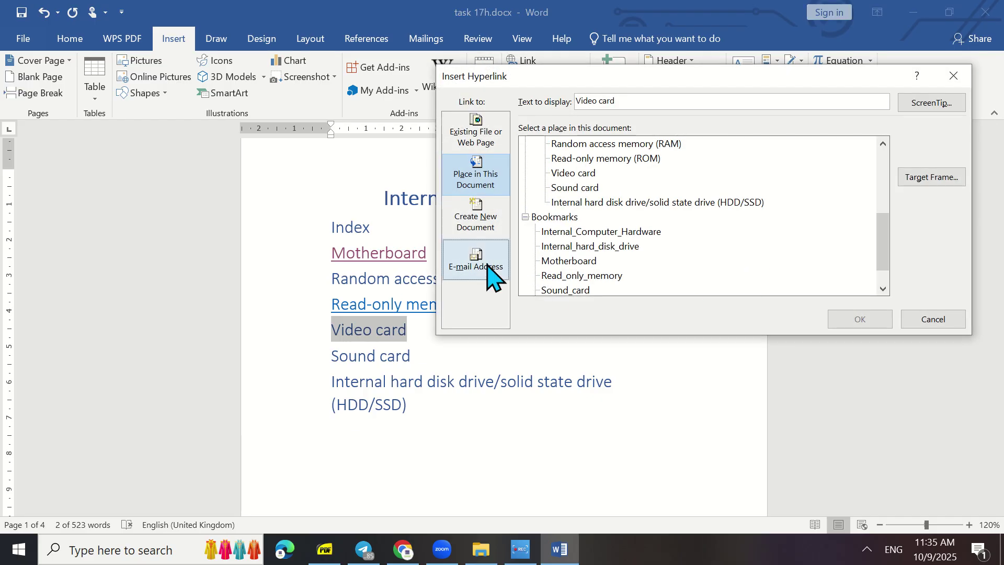
left_click(473, 223)
left_click(473, 180)
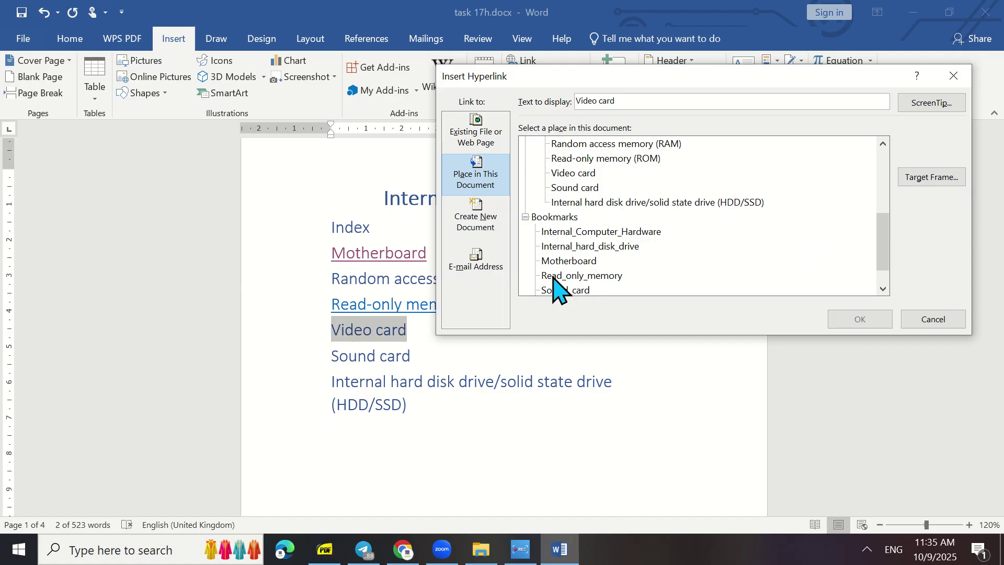
scroll(574, 285, "down", 1)
left_click(573, 276)
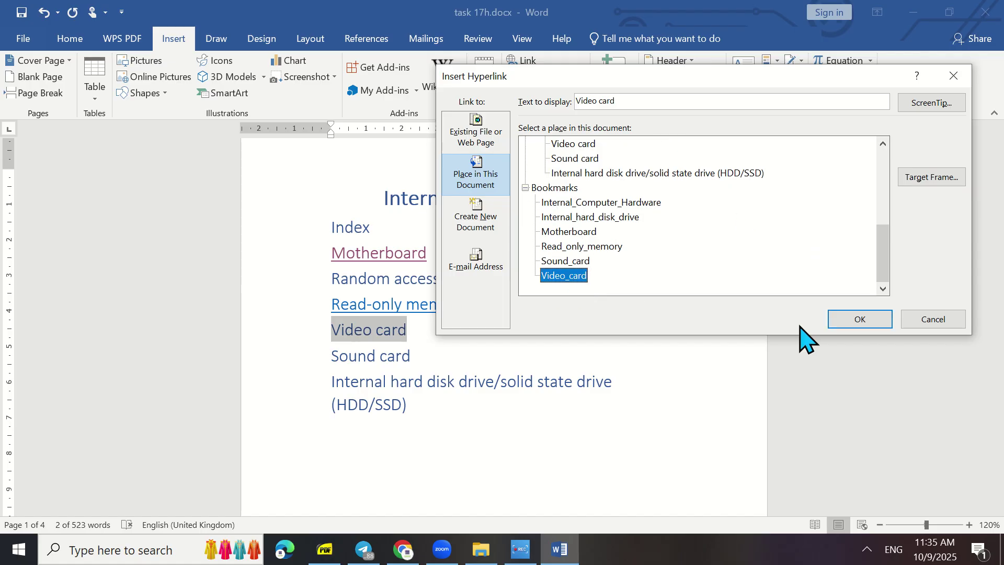
left_click(831, 322)
Step: Hyperlink the Sound card entry in the first-page list to the Sound_card bookmark in this document
left_click_drag(416, 355, 333, 356)
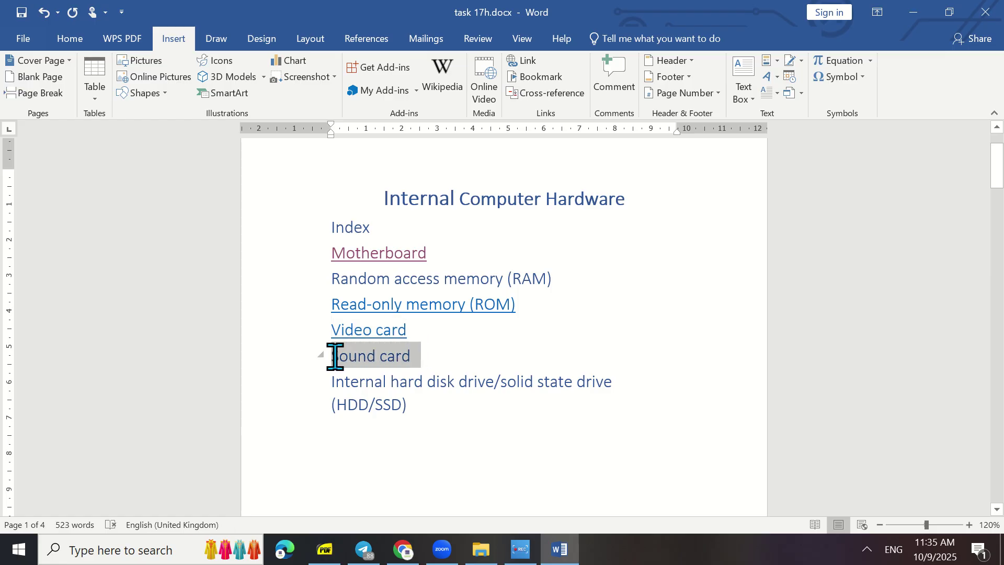
left_click(527, 62)
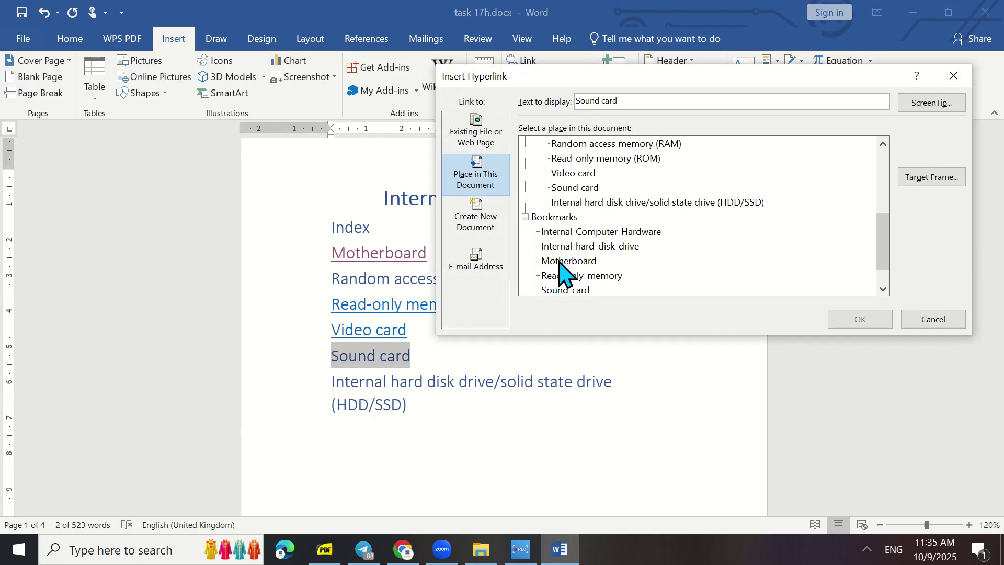
left_click(564, 290)
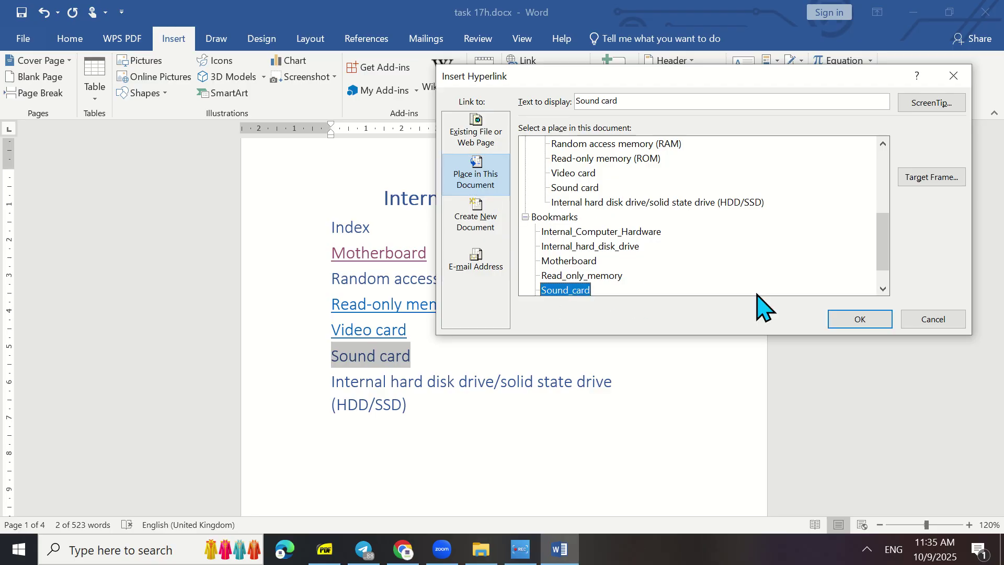
left_click(863, 320)
Step: Hyperlink the Internal hard disk drive/solid state drive (HDD/SSD) entry to the Internal_hard_disk_drive bookmark in this document
left_click_drag(436, 410, 329, 387)
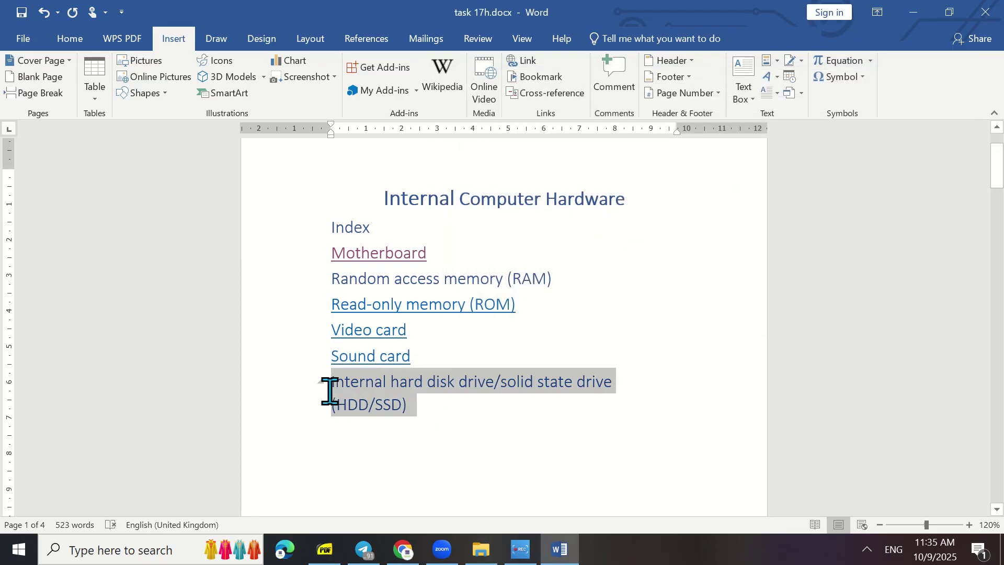
left_click(524, 61)
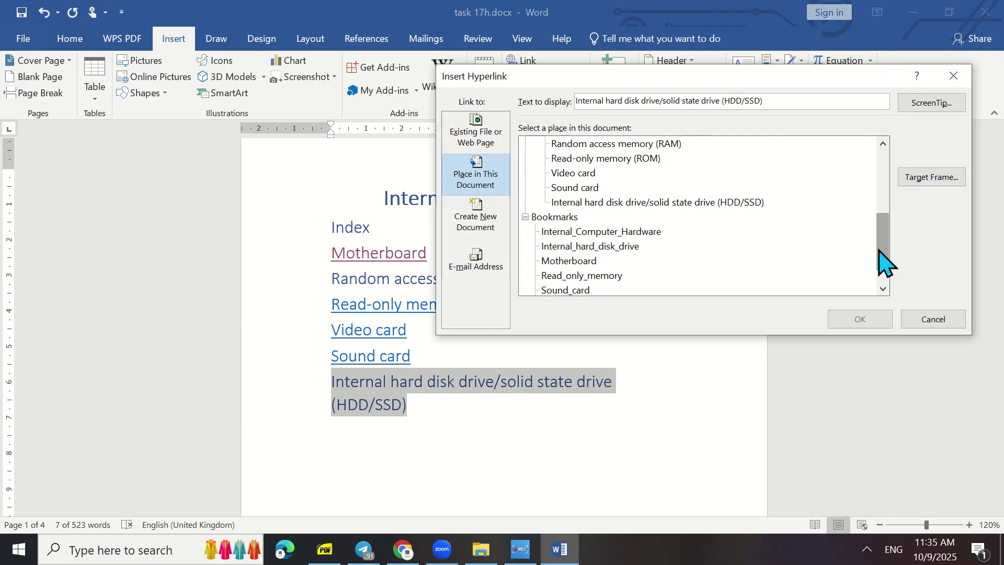
left_click_drag(880, 258, 892, 298)
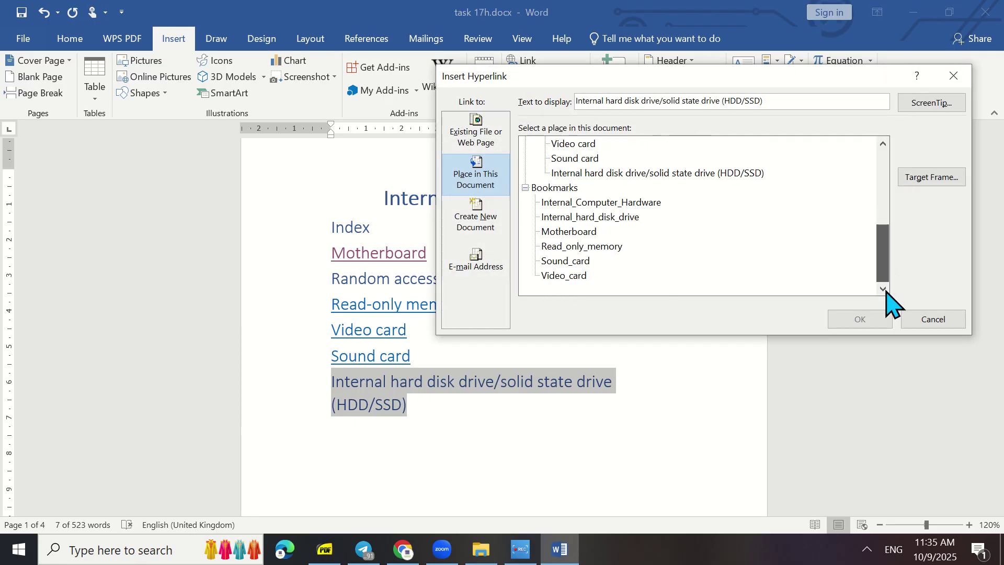
left_click(602, 218)
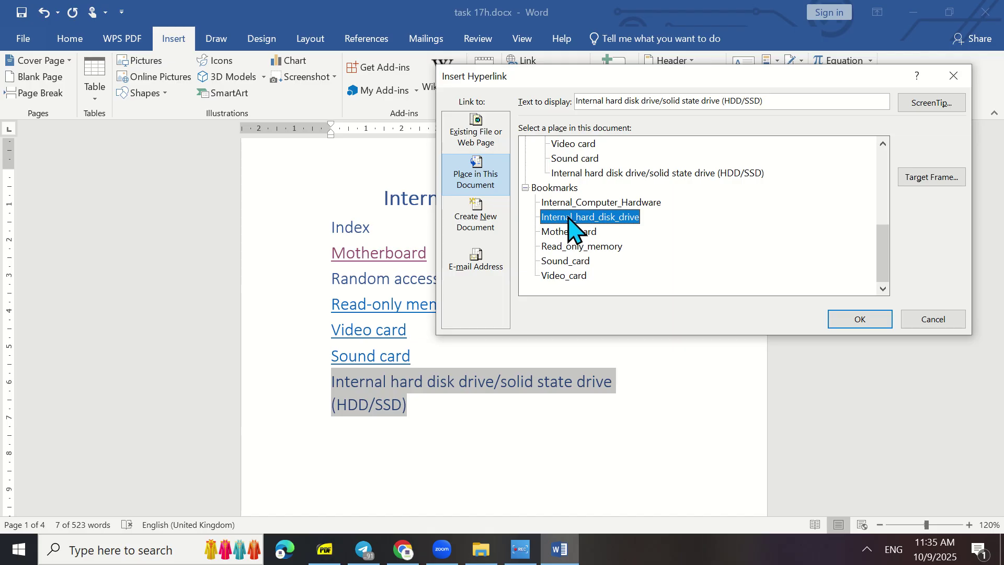
left_click(860, 320)
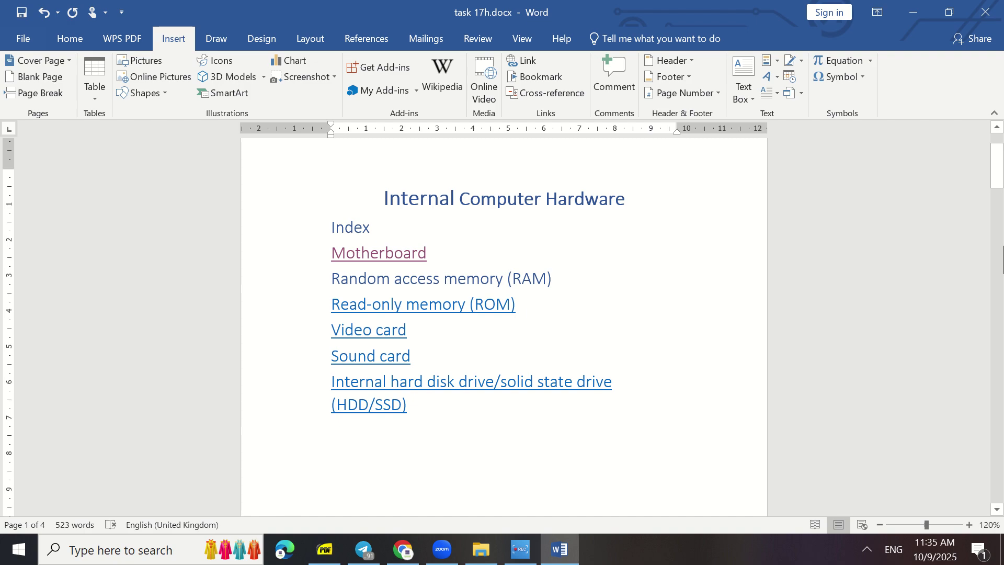
Step: Follow the Read-only memory (ROM) and Sound card links to test them, returning to the first page after each
left_click_drag(997, 176, 996, 162)
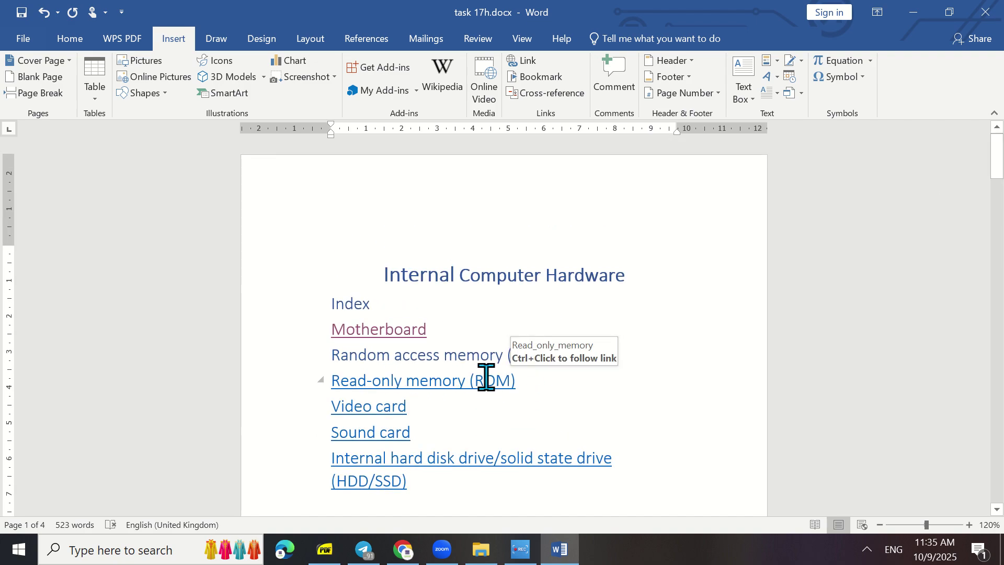
left_click(438, 383, "ctrl")
scroll(546, 341, "up", 20)
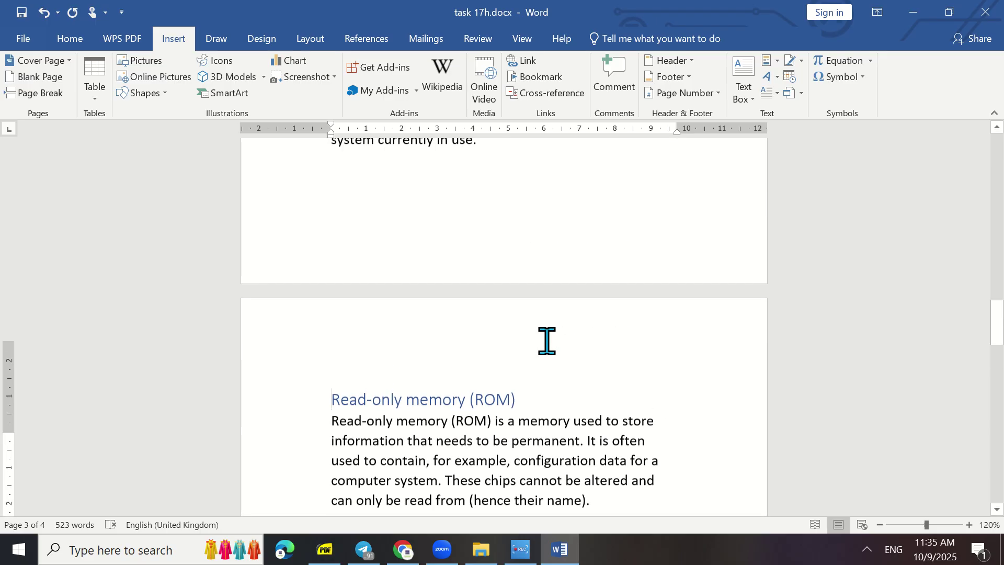
scroll(546, 341, "up", 5)
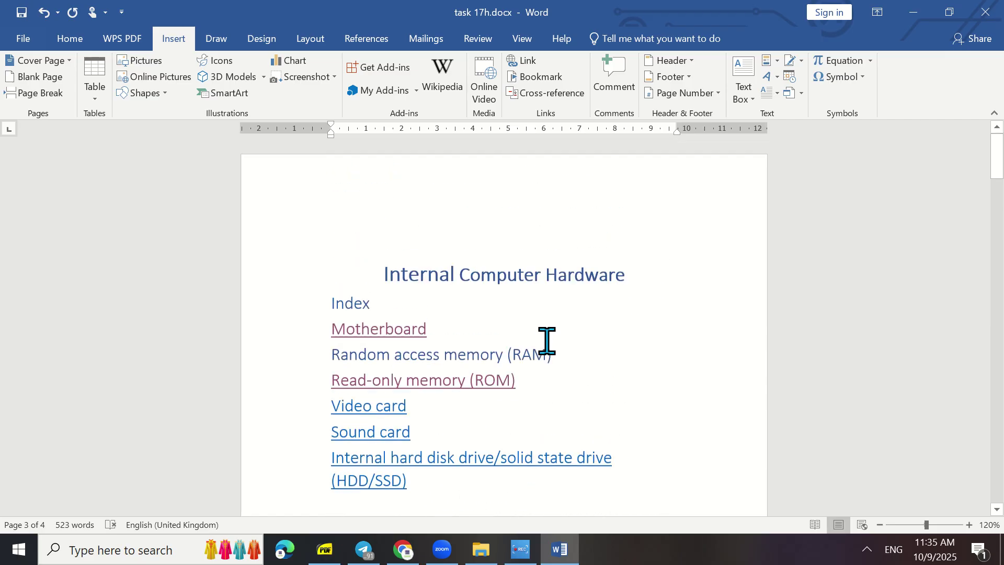
left_click(369, 434, "ctrl")
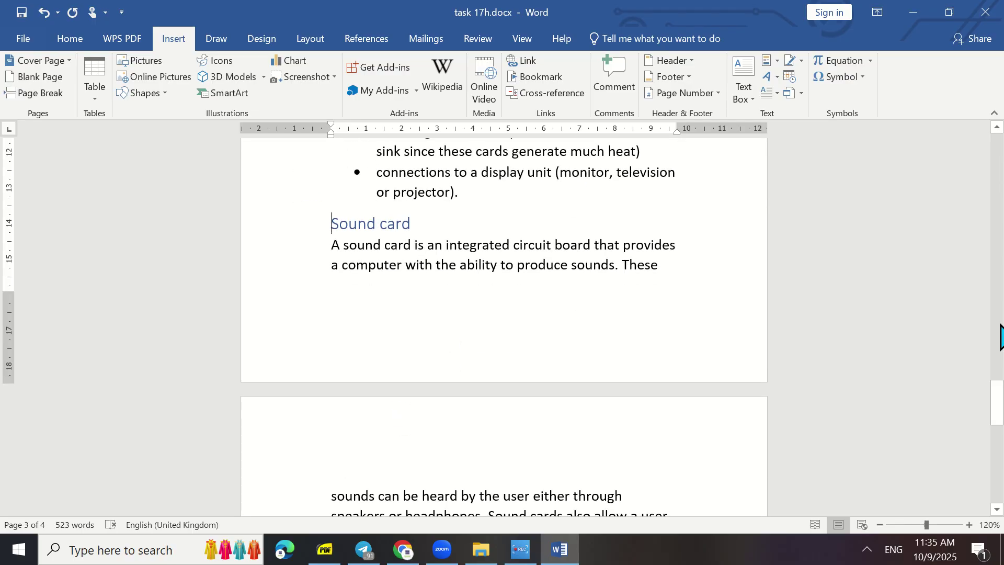
left_click_drag(997, 403, 997, 136)
Step: Switch to the PDF textbook to review the Task 17i instructions, and return to the Word document
left_click(325, 549)
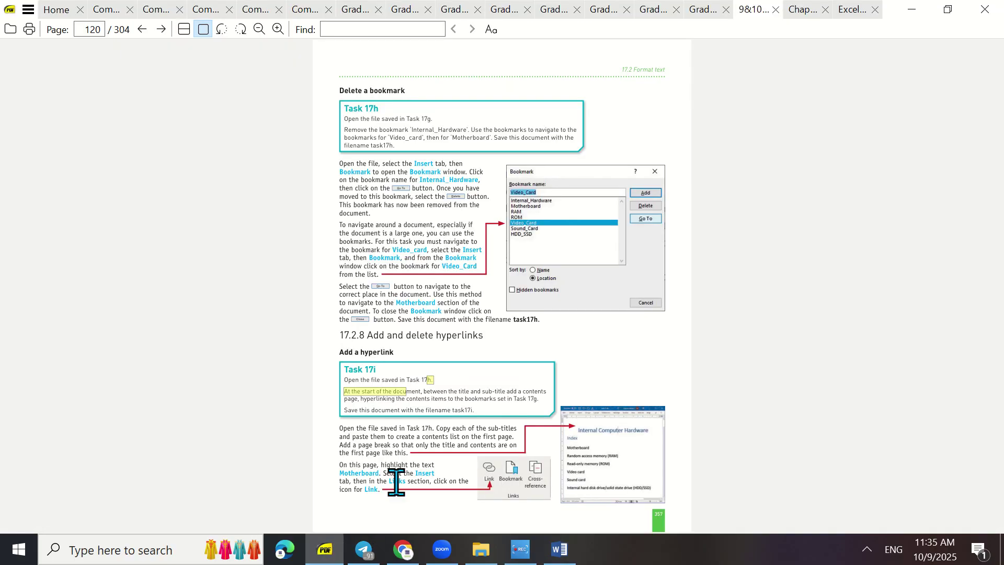
left_click(469, 391)
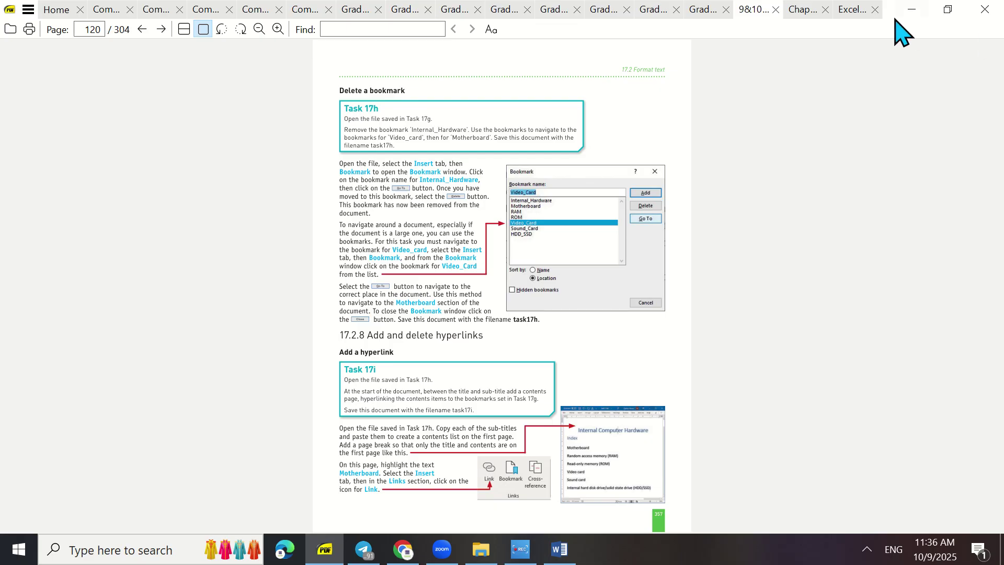
left_click(912, 9)
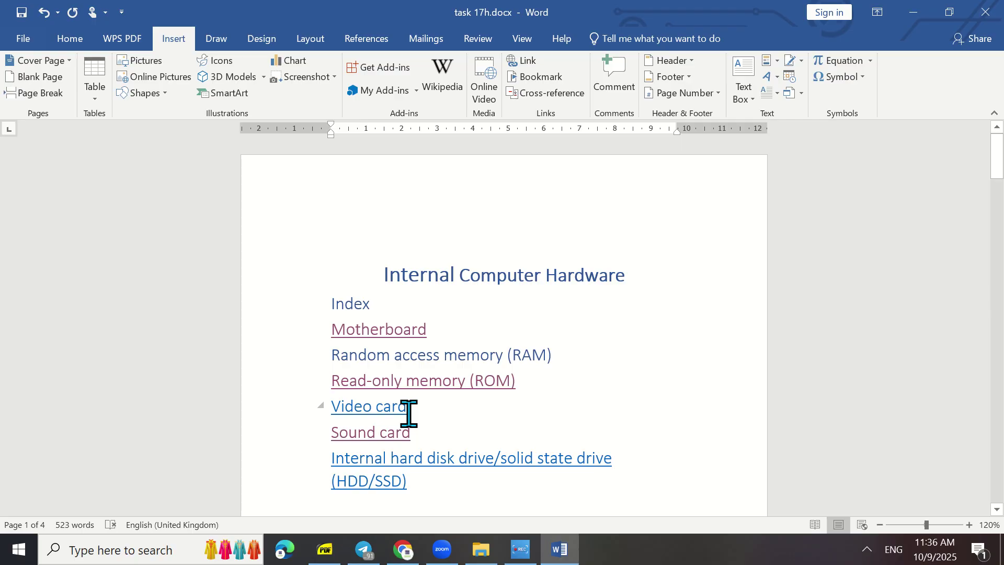
Step: Inspect the hyperlink settings of the Video card entry in the first-page list without changing them
left_click_drag(409, 413, 331, 407)
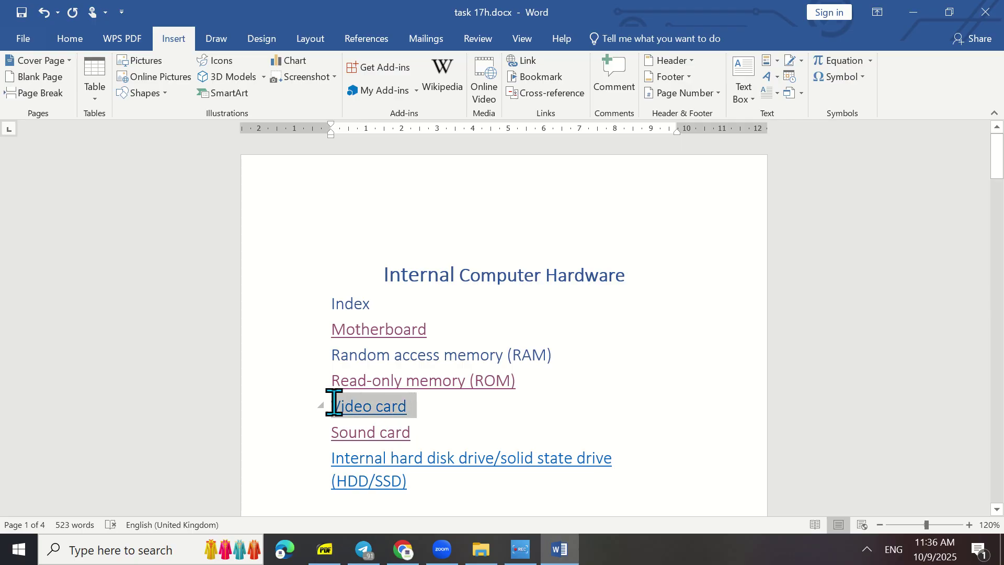
left_click(538, 66)
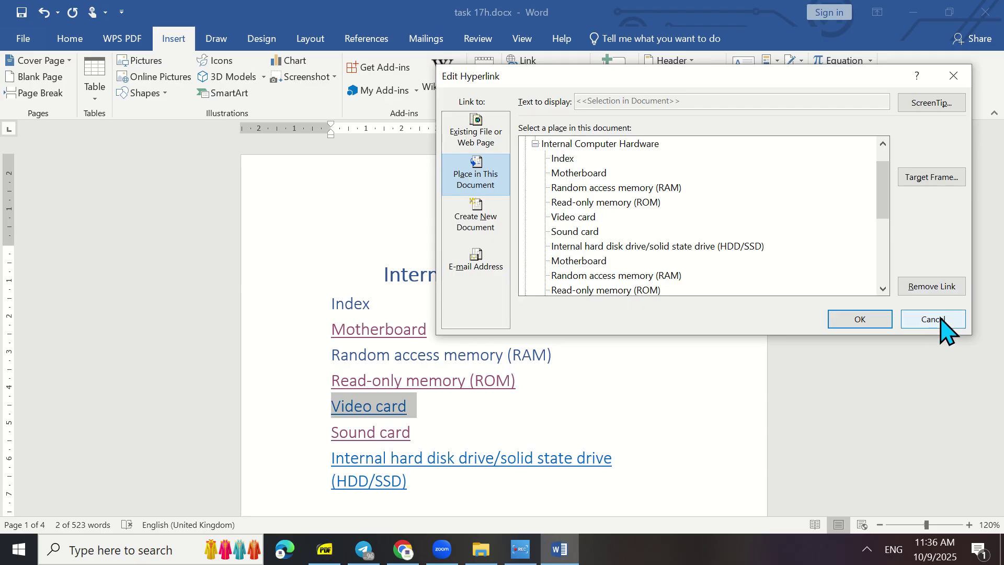
left_click(941, 320)
Step: Check the required filename in the PDF textbook and save the document as task 17i.docx in the Chapter 17-work files folder
left_click(16, 46)
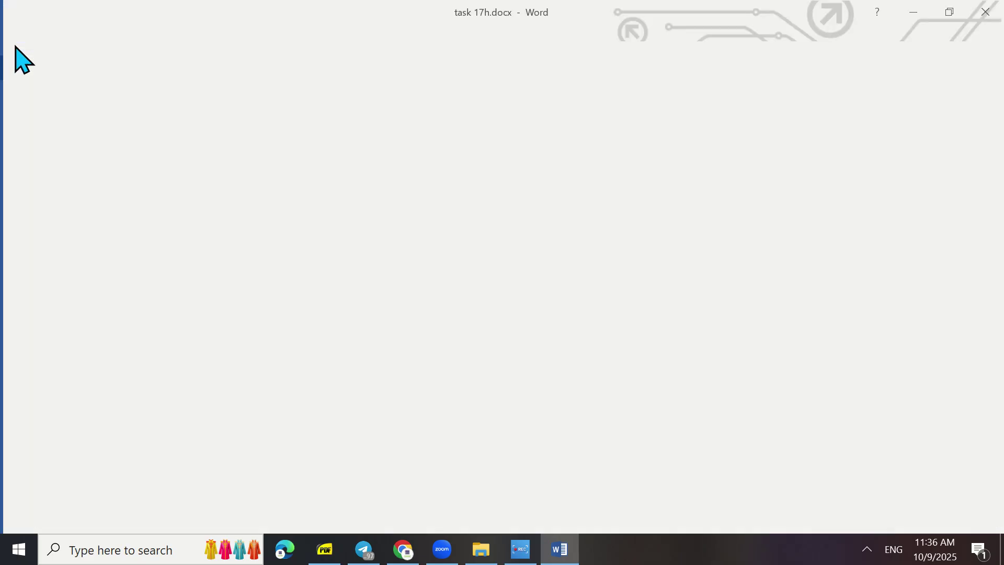
left_click(34, 170)
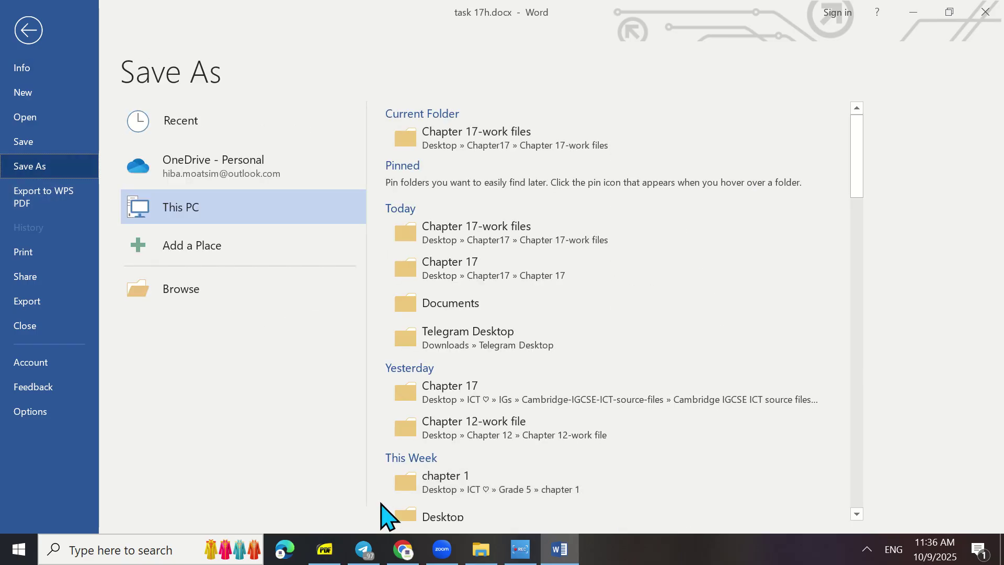
left_click(325, 549)
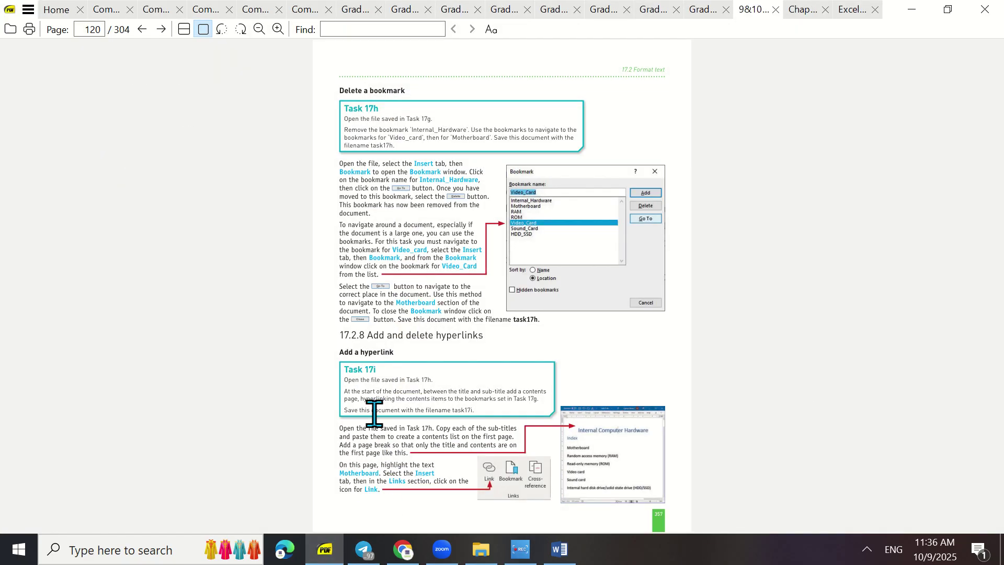
left_click(911, 9)
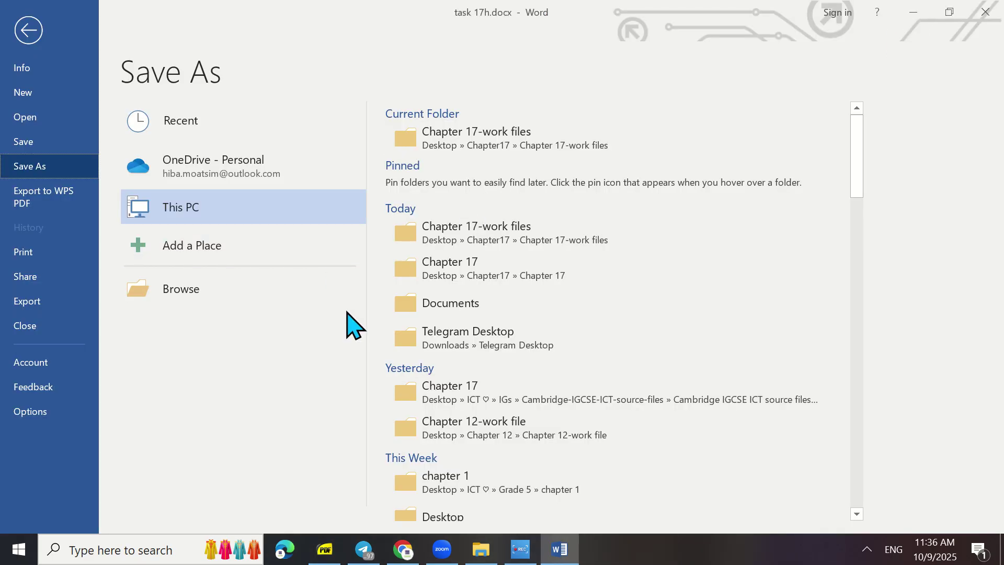
left_click(479, 138)
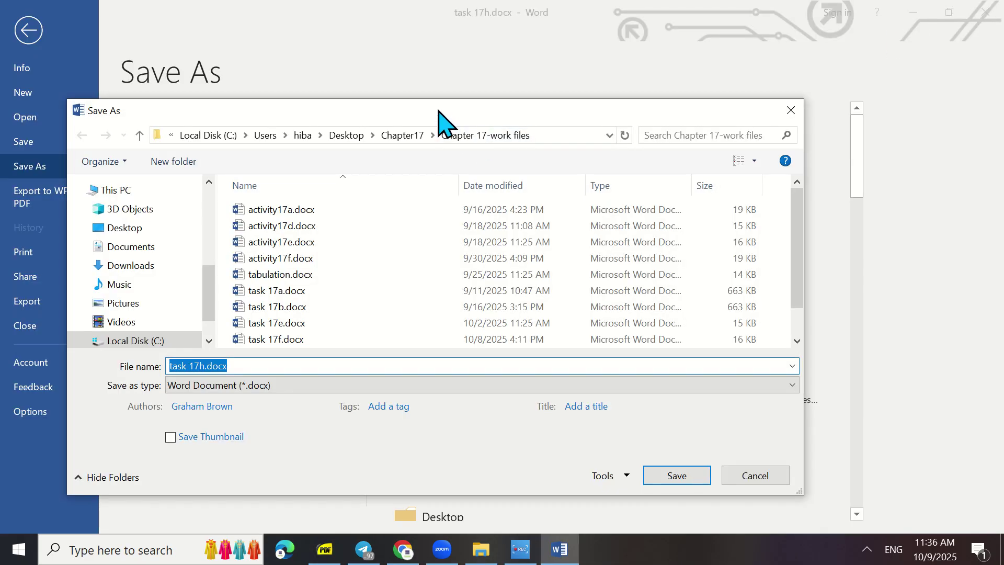
left_click(204, 366)
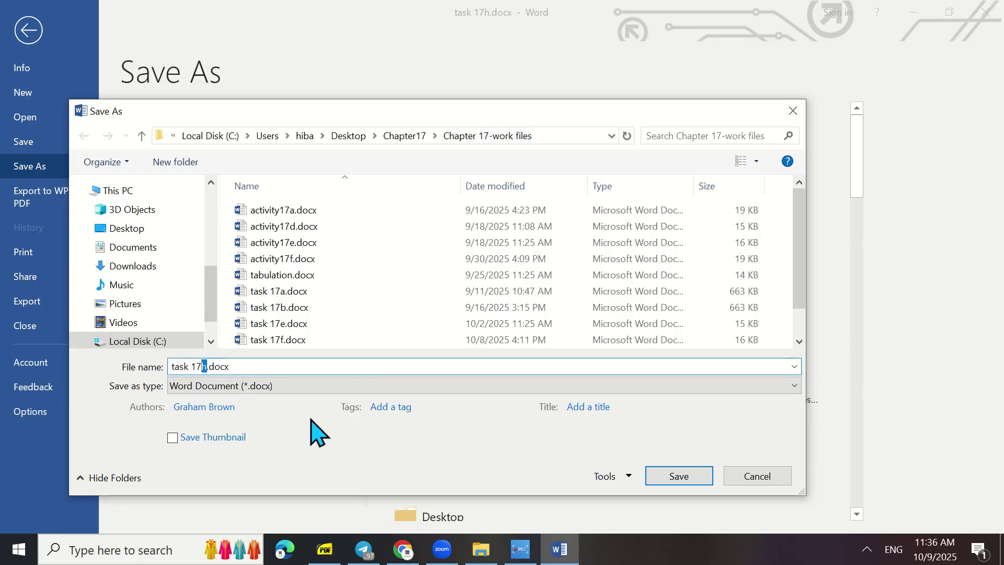
type("i")
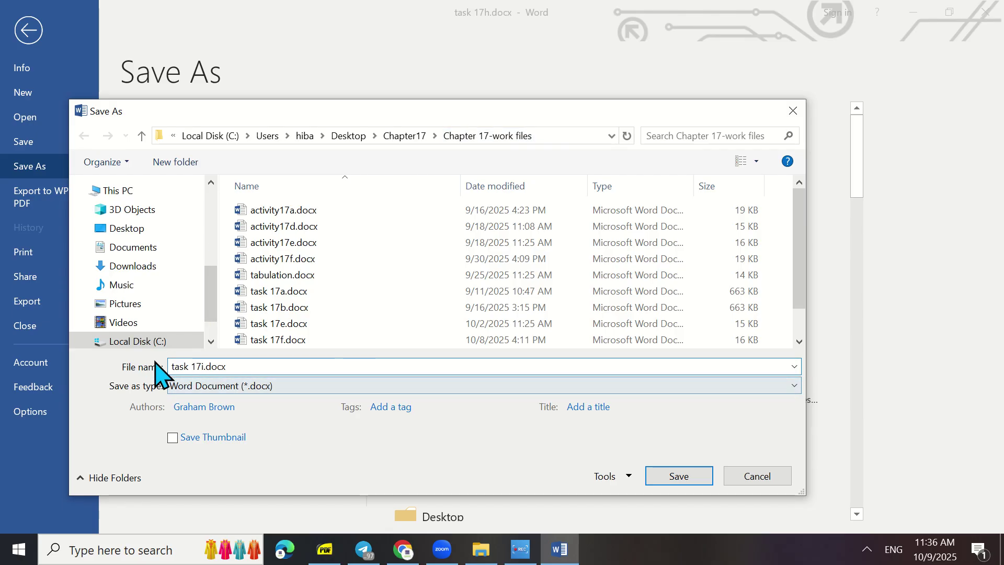
left_click(689, 483)
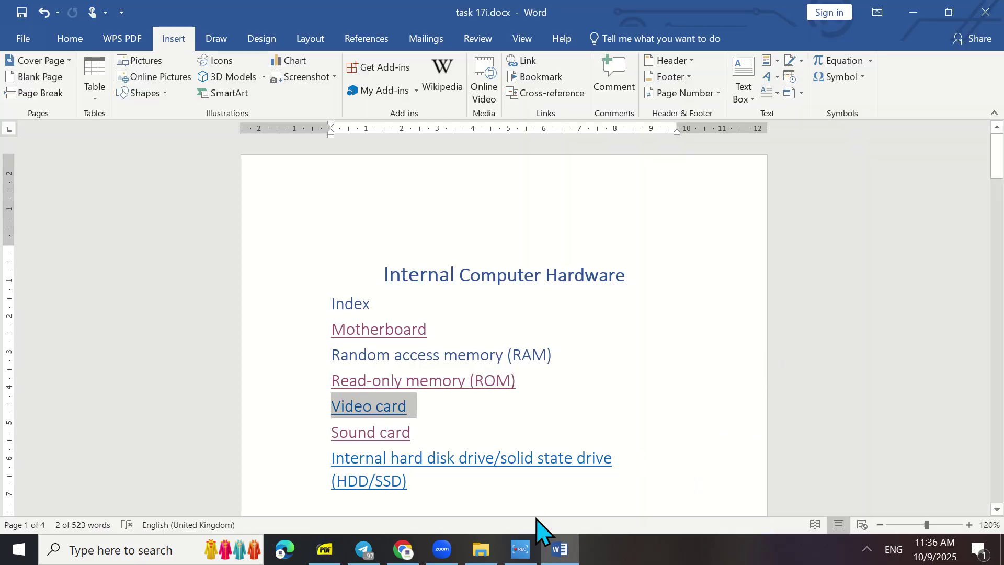
mouse_move(996, 168)
left_mouse_down()
mouse_move(999, 188)
mouse_move(1001, 159)
left_mouse_up()
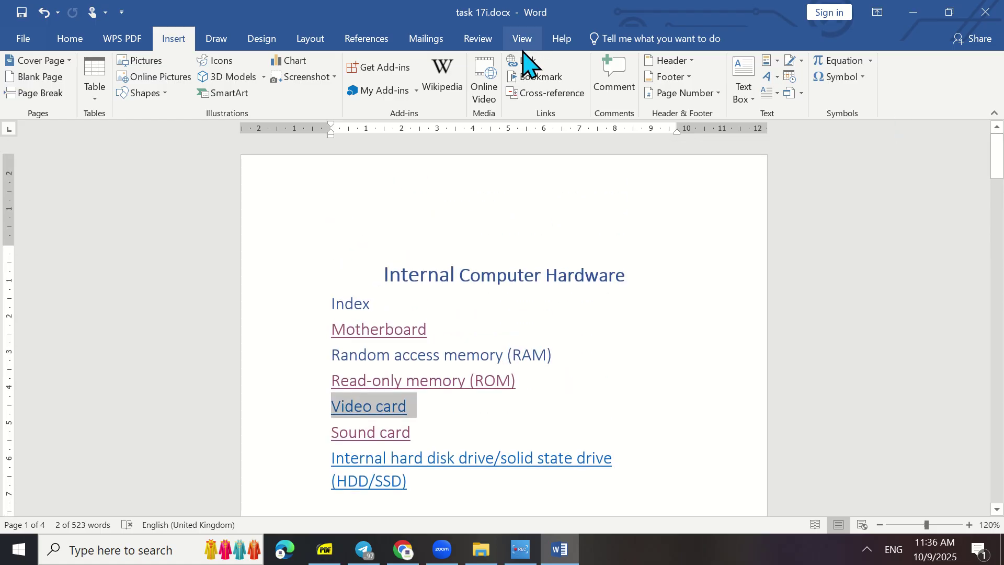